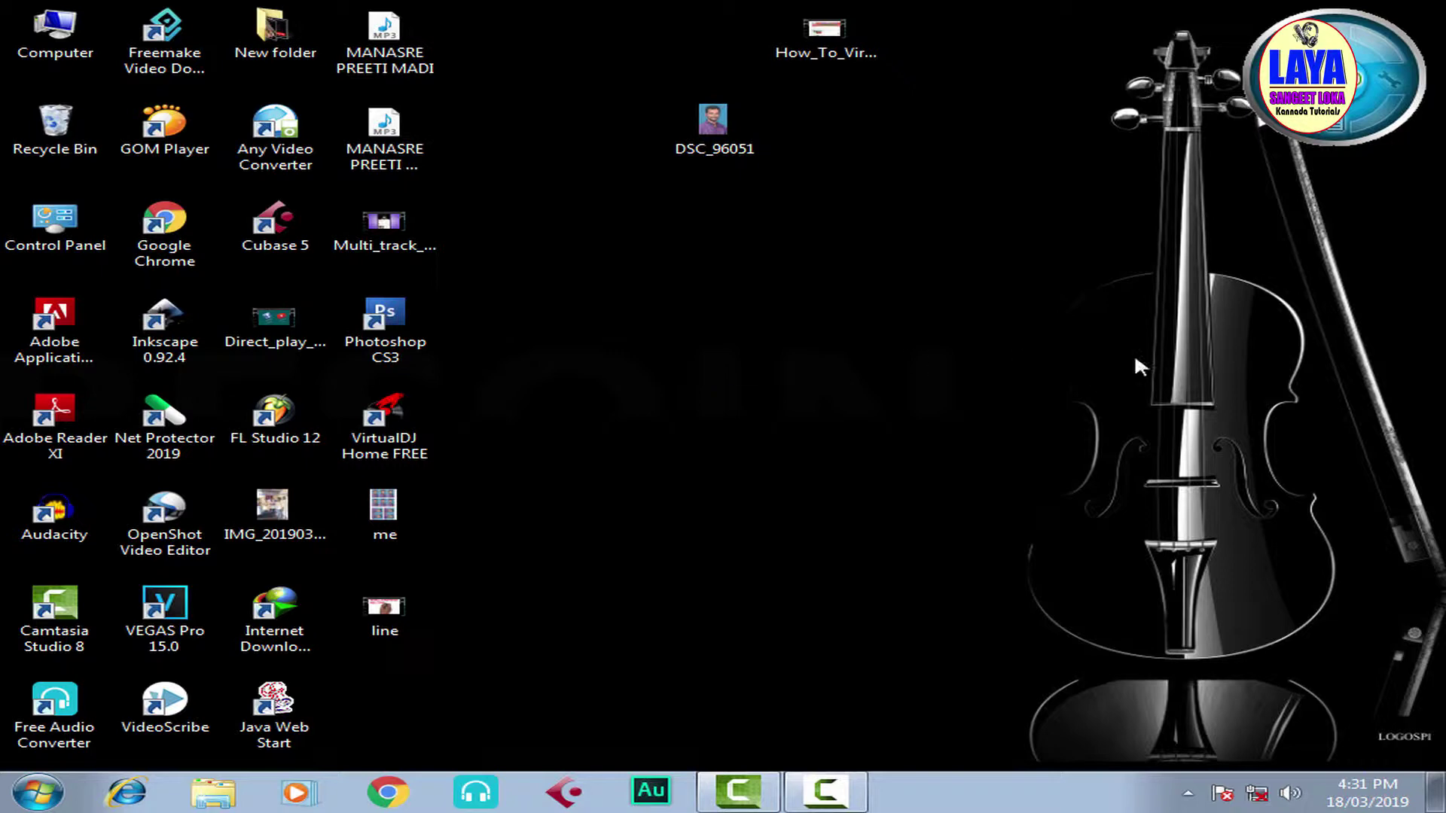
right_click(907, 153)
click(998, 210)
right_click(892, 160)
click(944, 216)
right_click(894, 146)
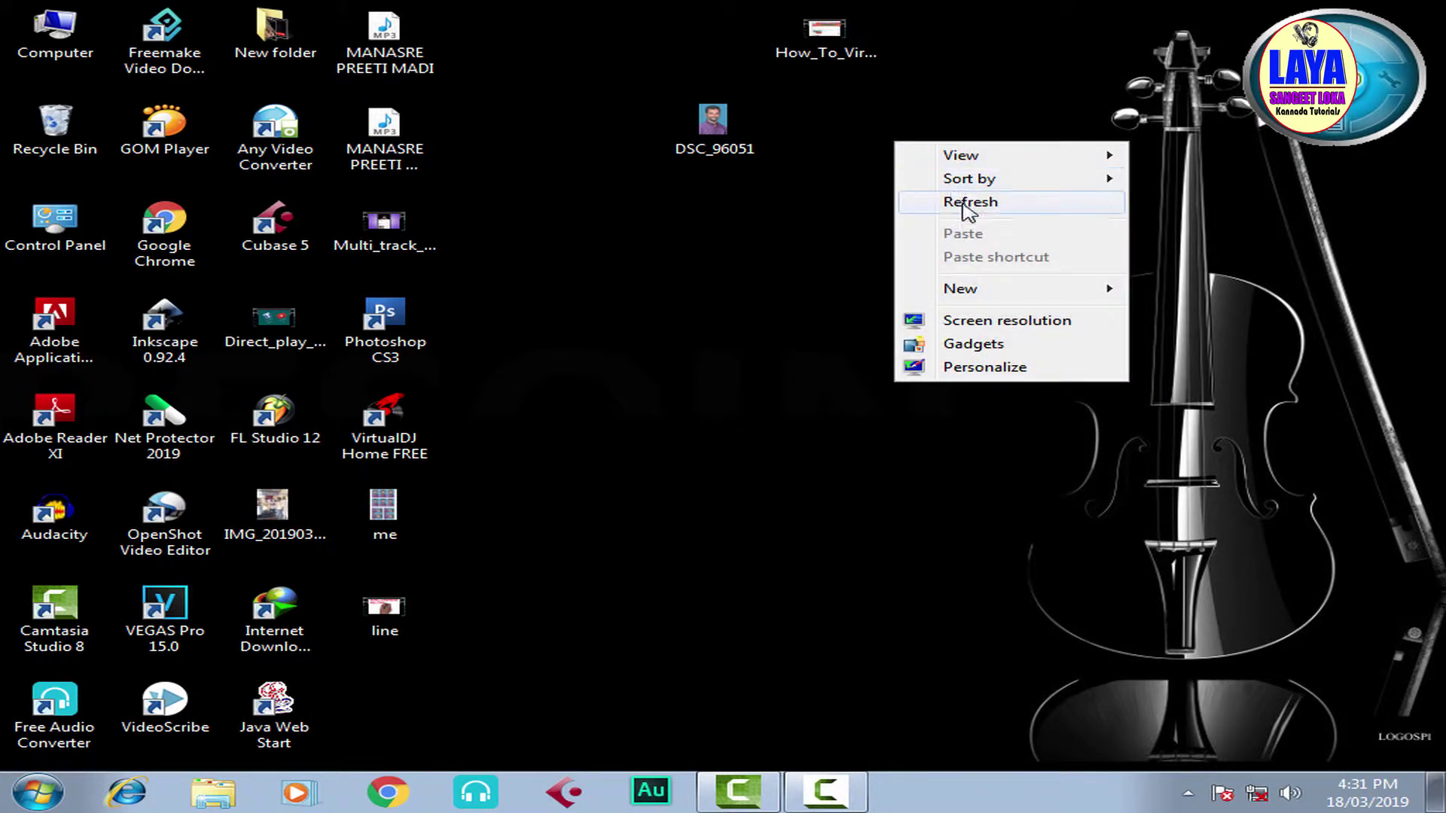
click(963, 205)
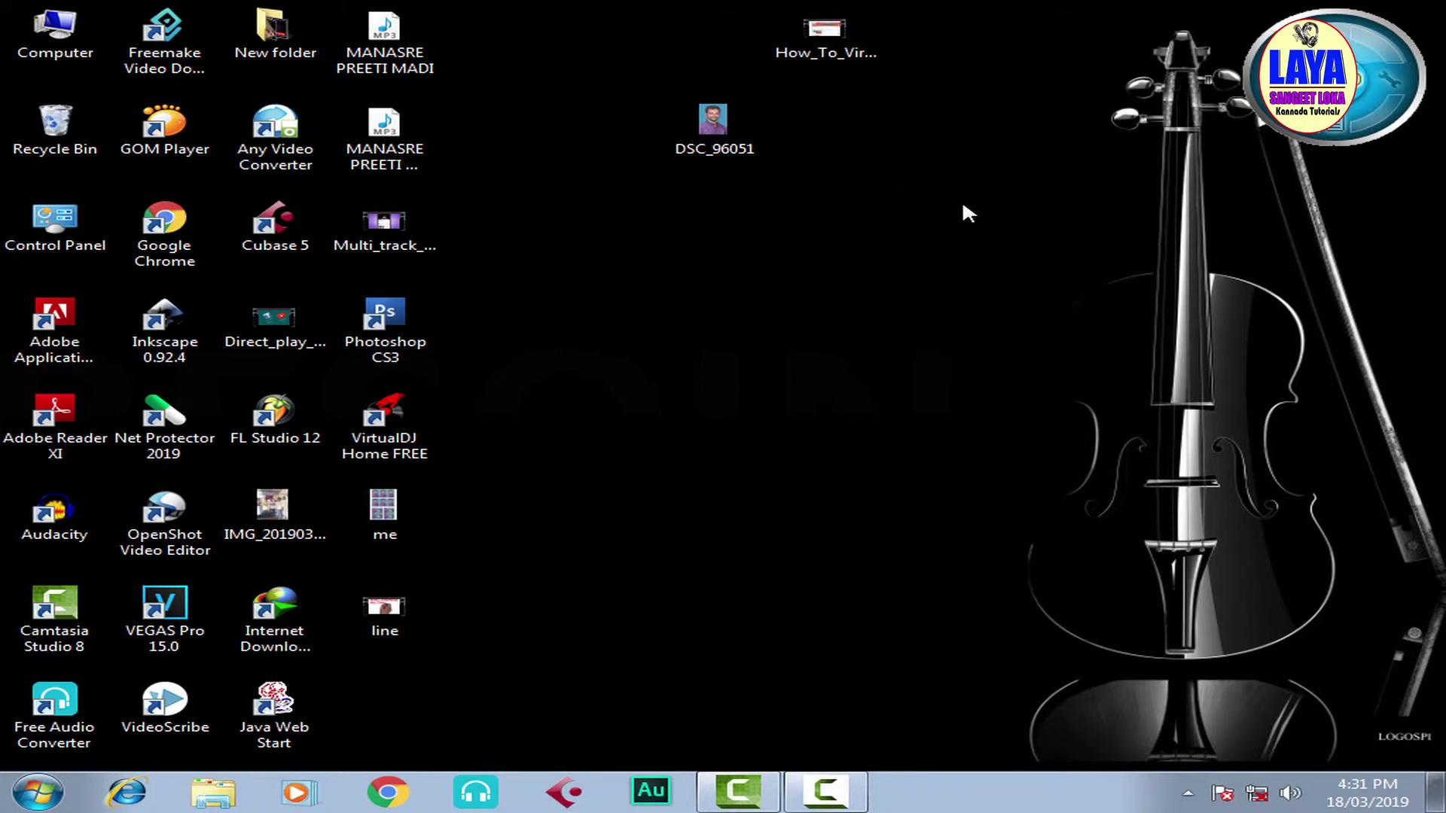
Open the management console for this computer and show Disk Management
click(47, 50)
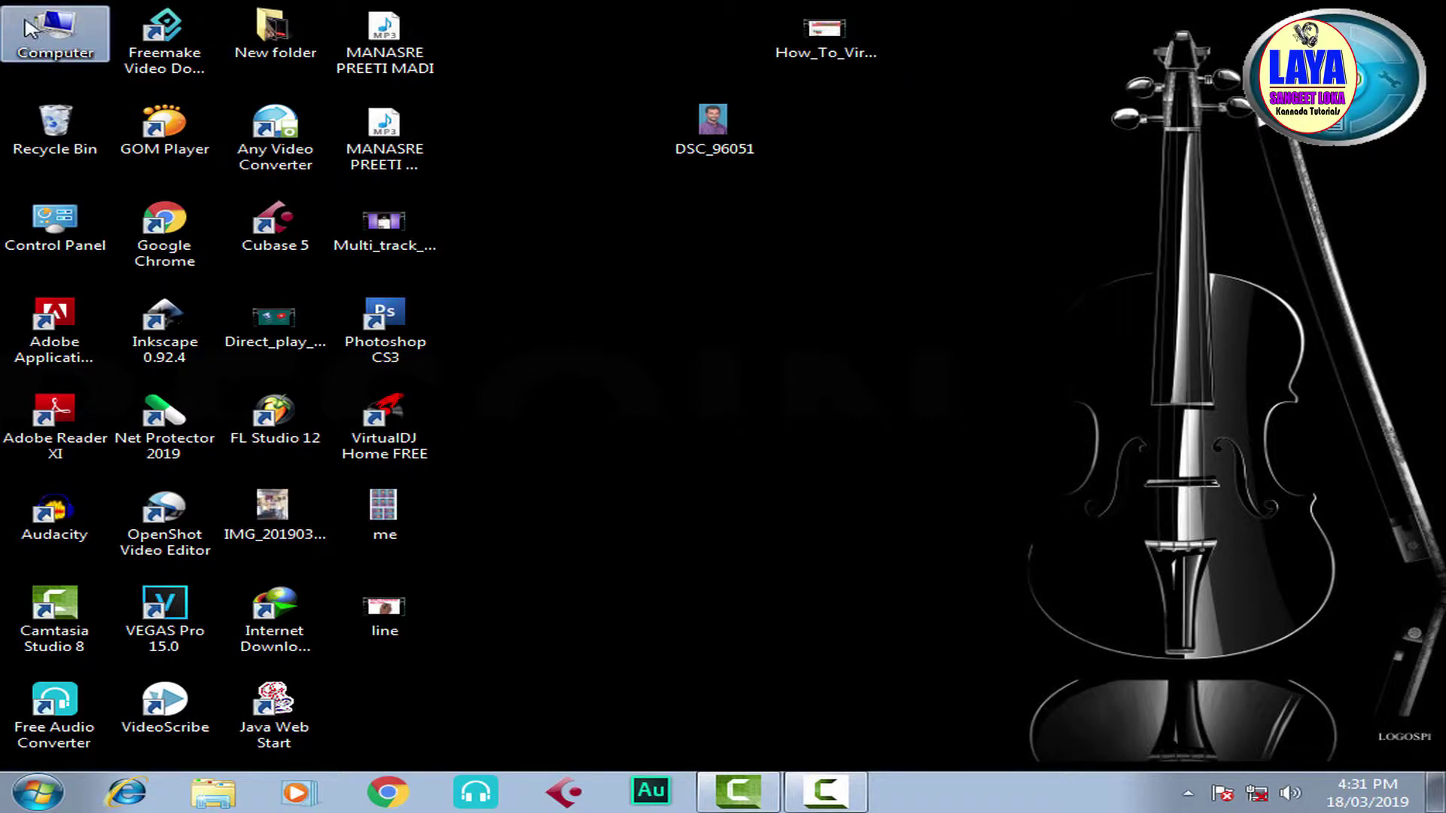
right_click(67, 34)
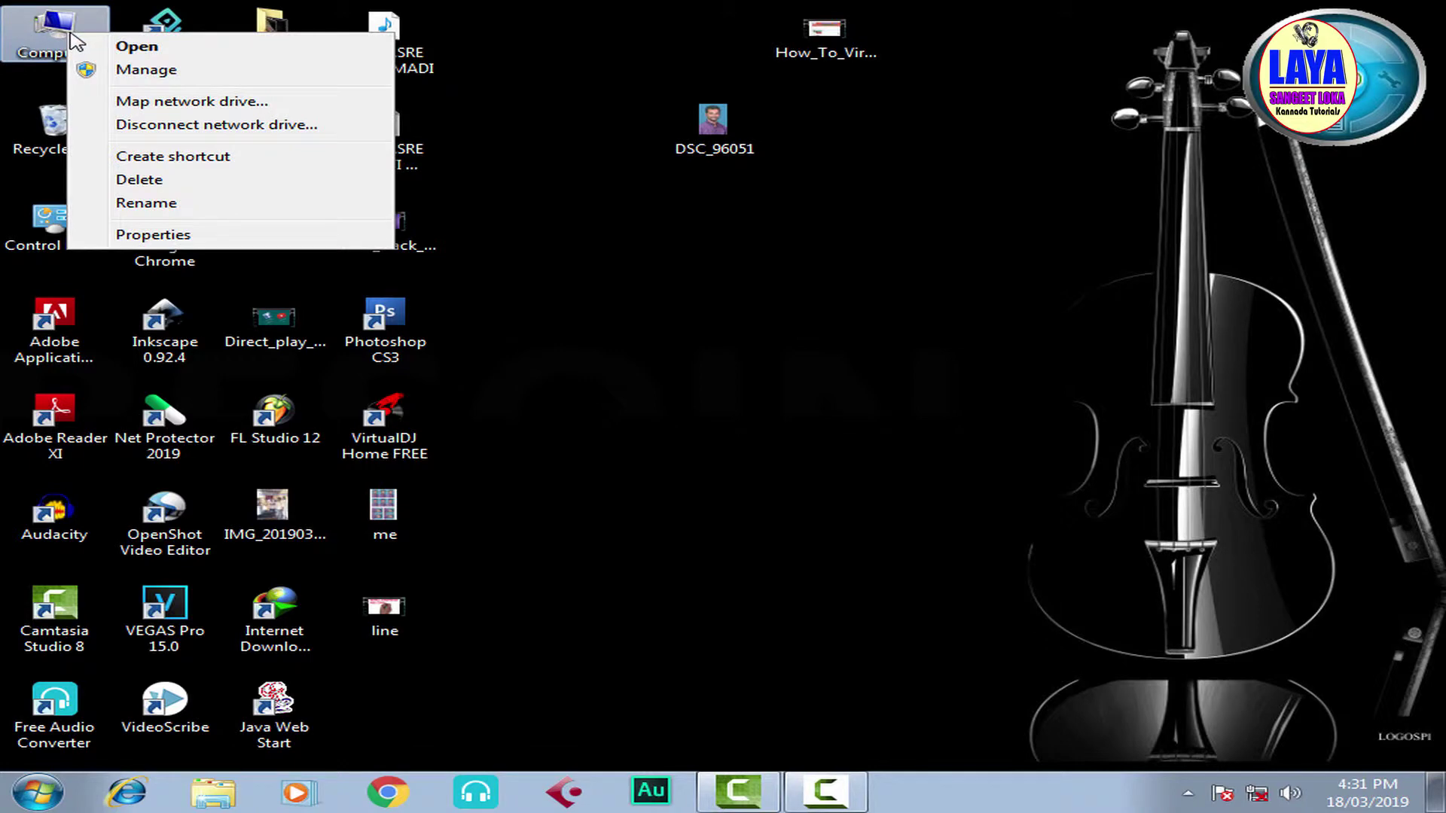
click(145, 71)
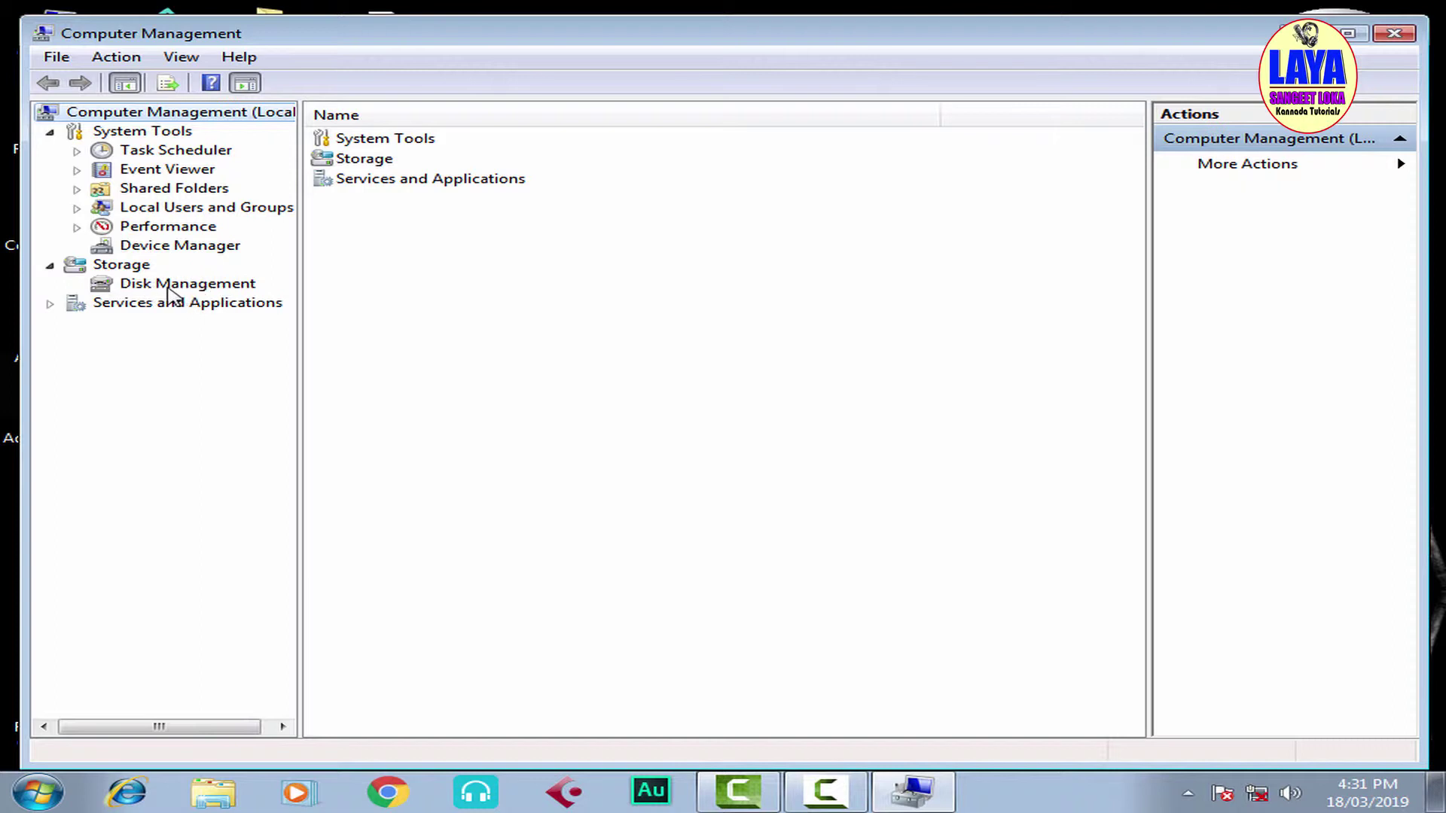
click(180, 284)
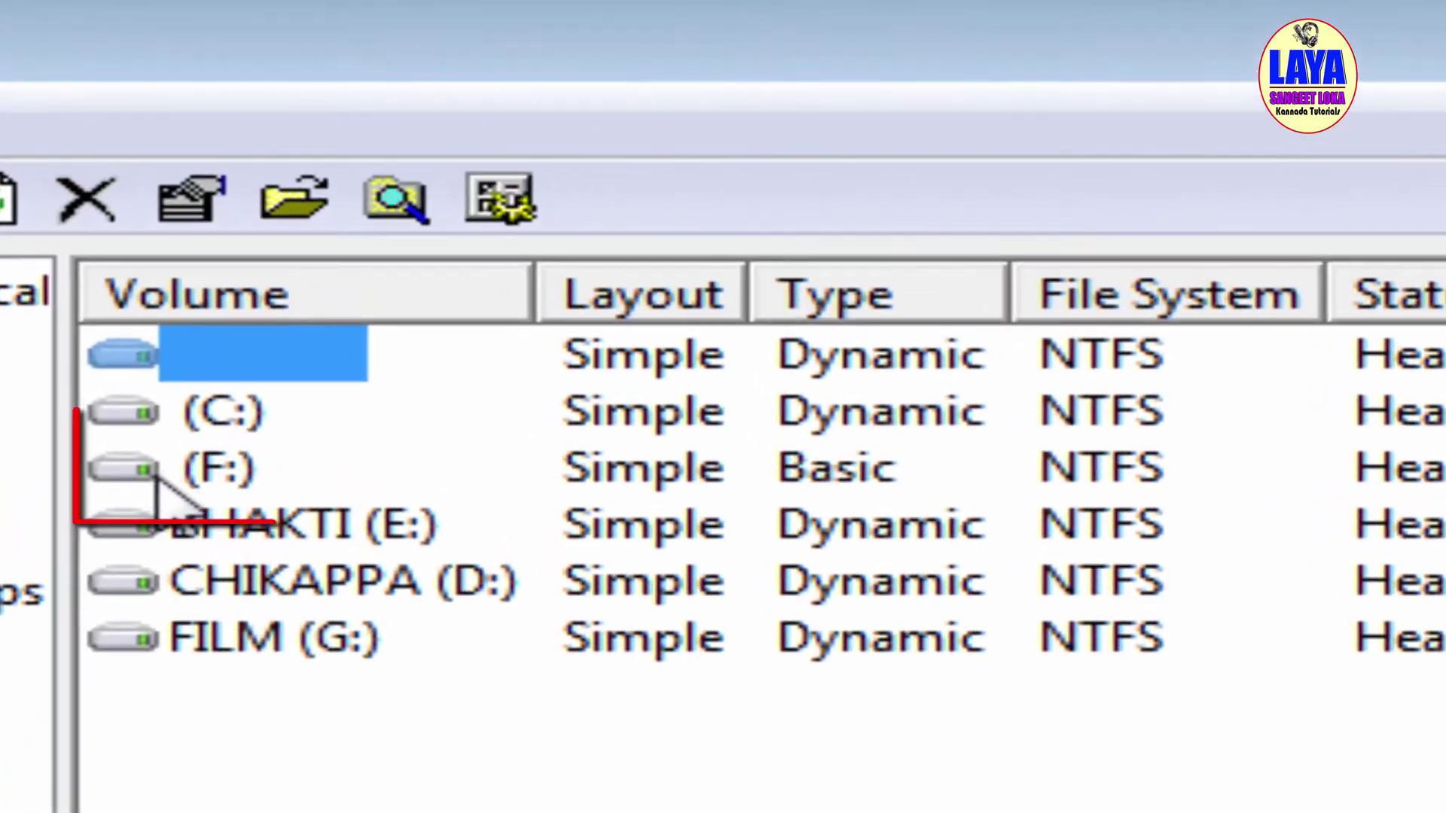
Select the F: partition on Disk 0 and open its Shrink Volume settings
click(158, 476)
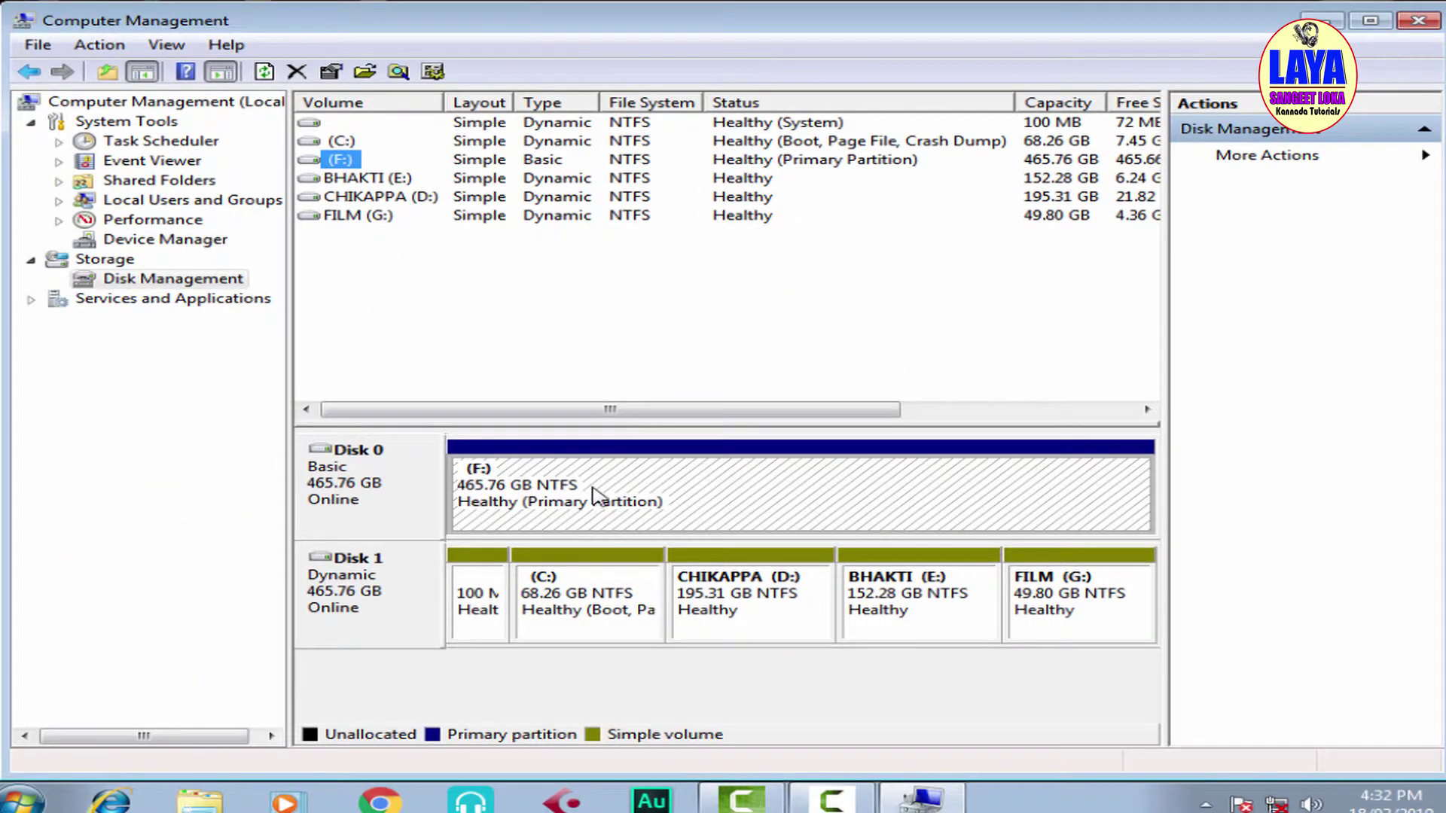
click(591, 497)
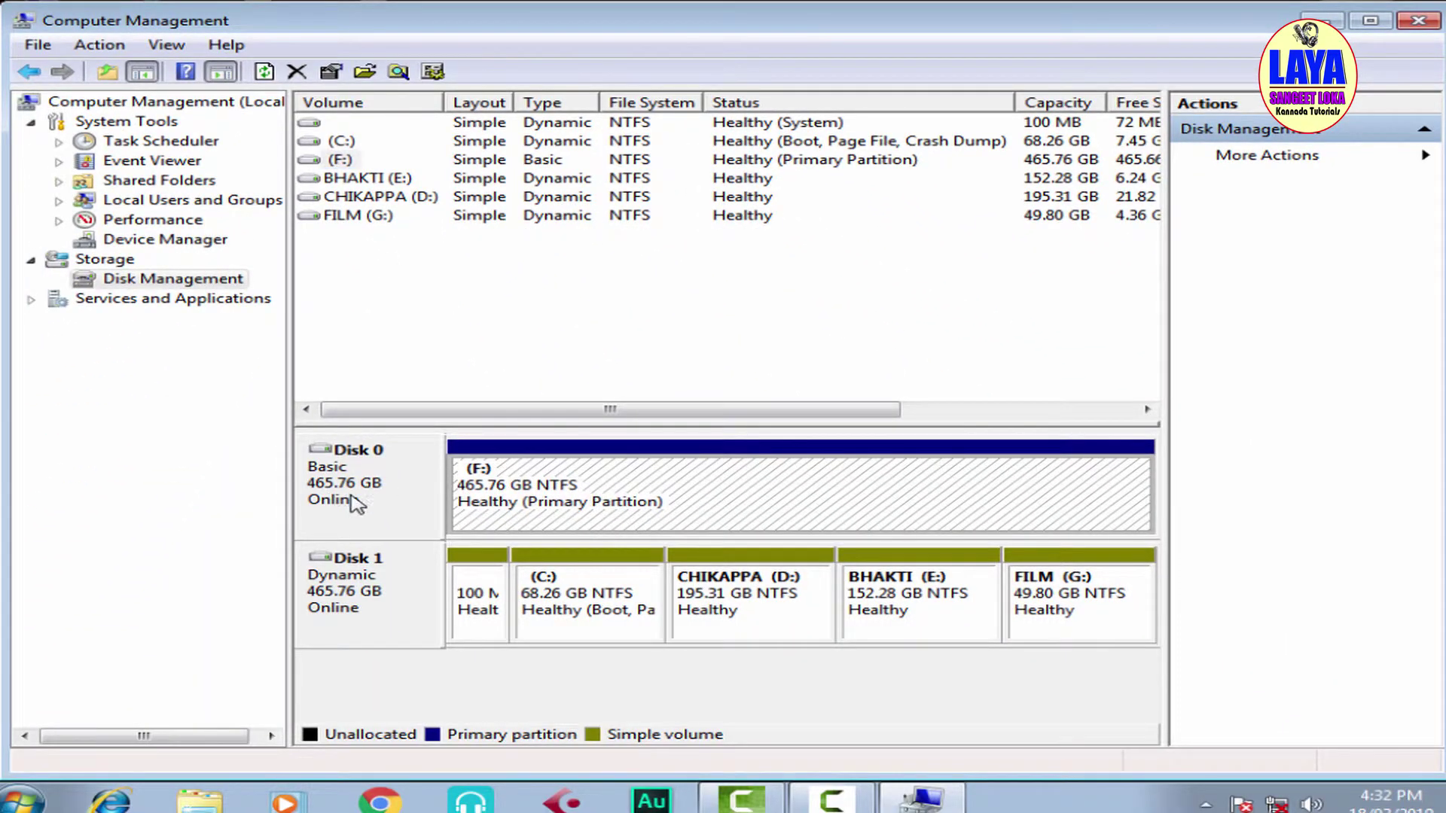
right_click(693, 485)
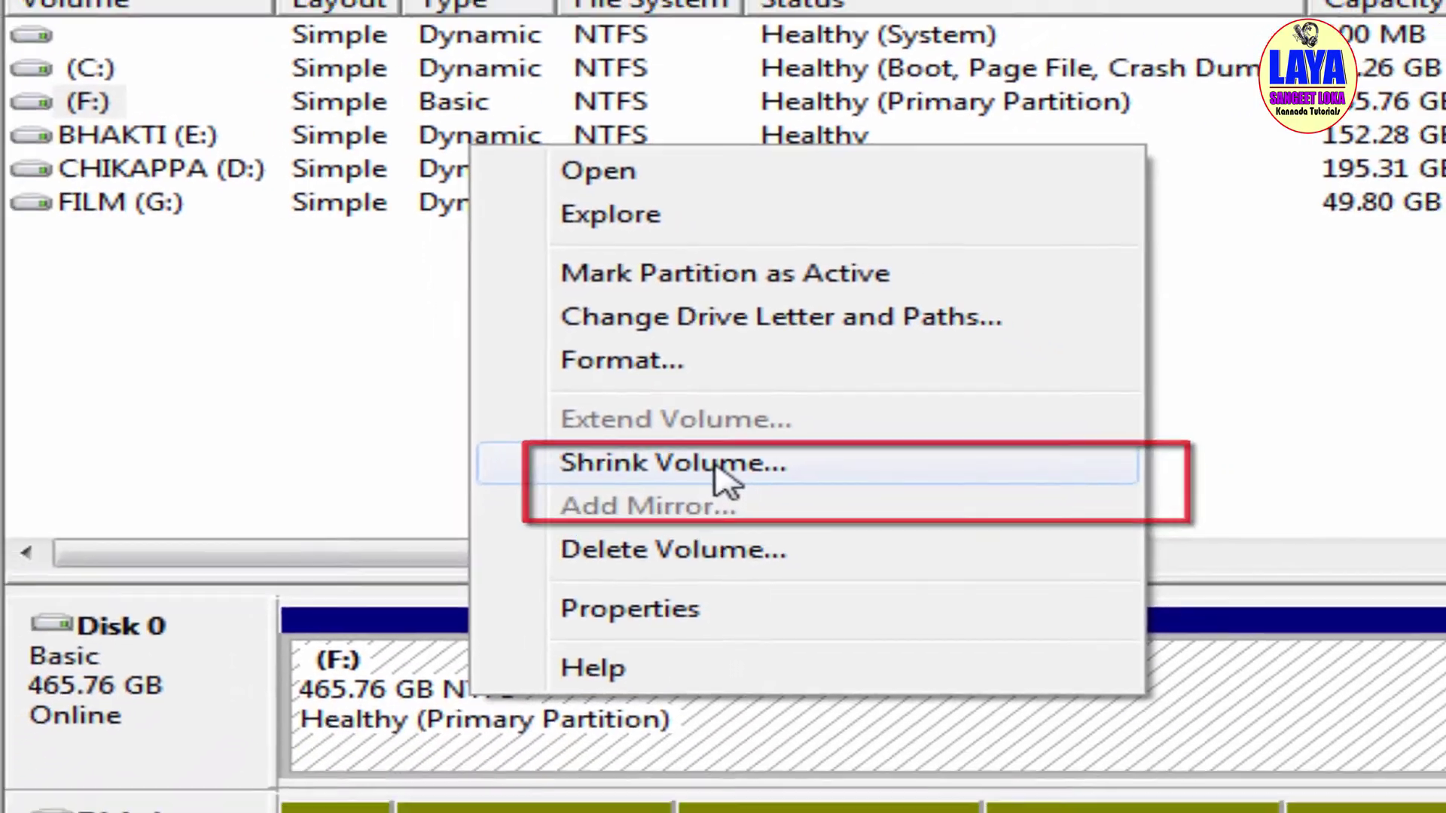
click(728, 514)
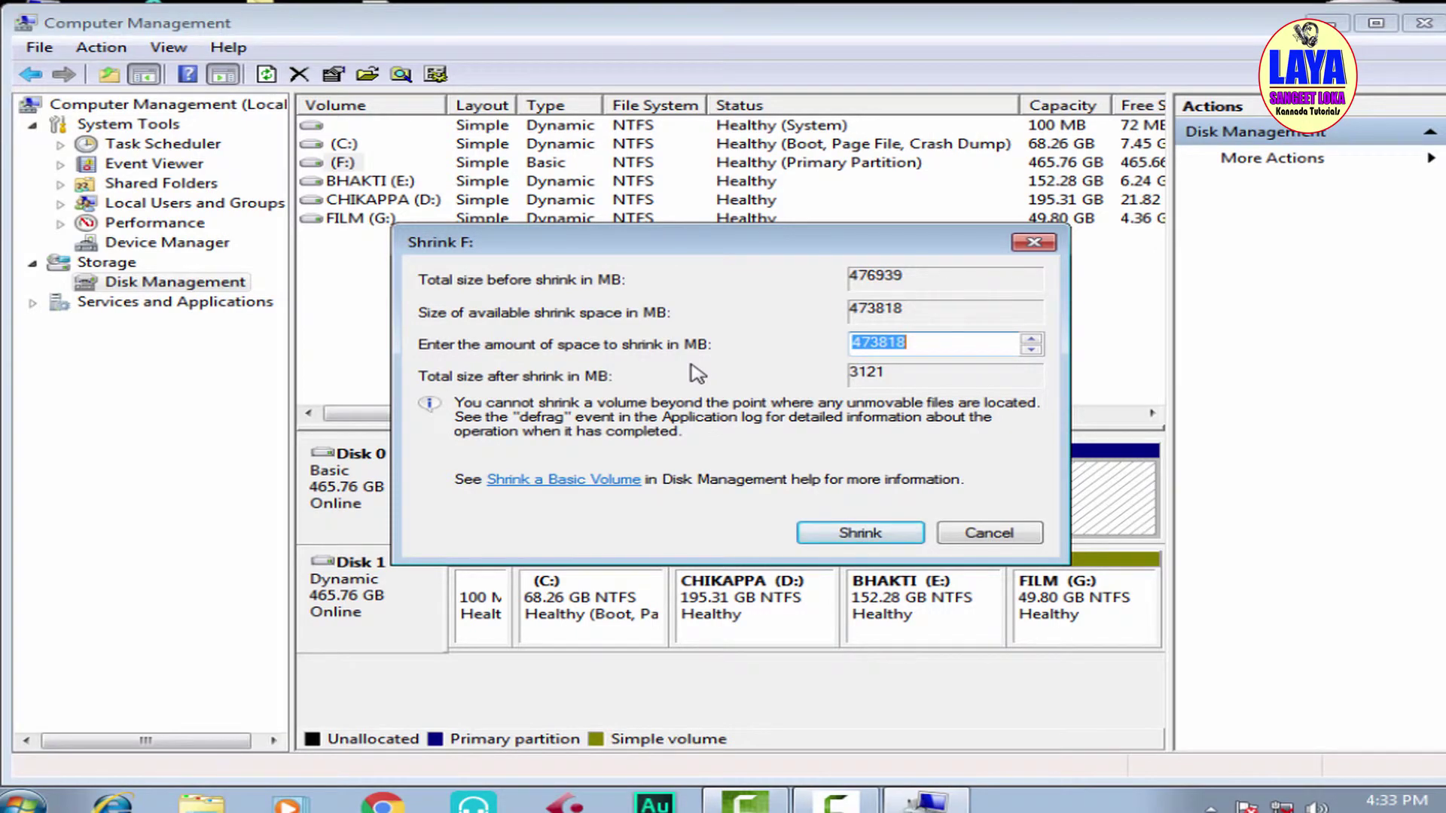
drag(711, 241, 709, 360)
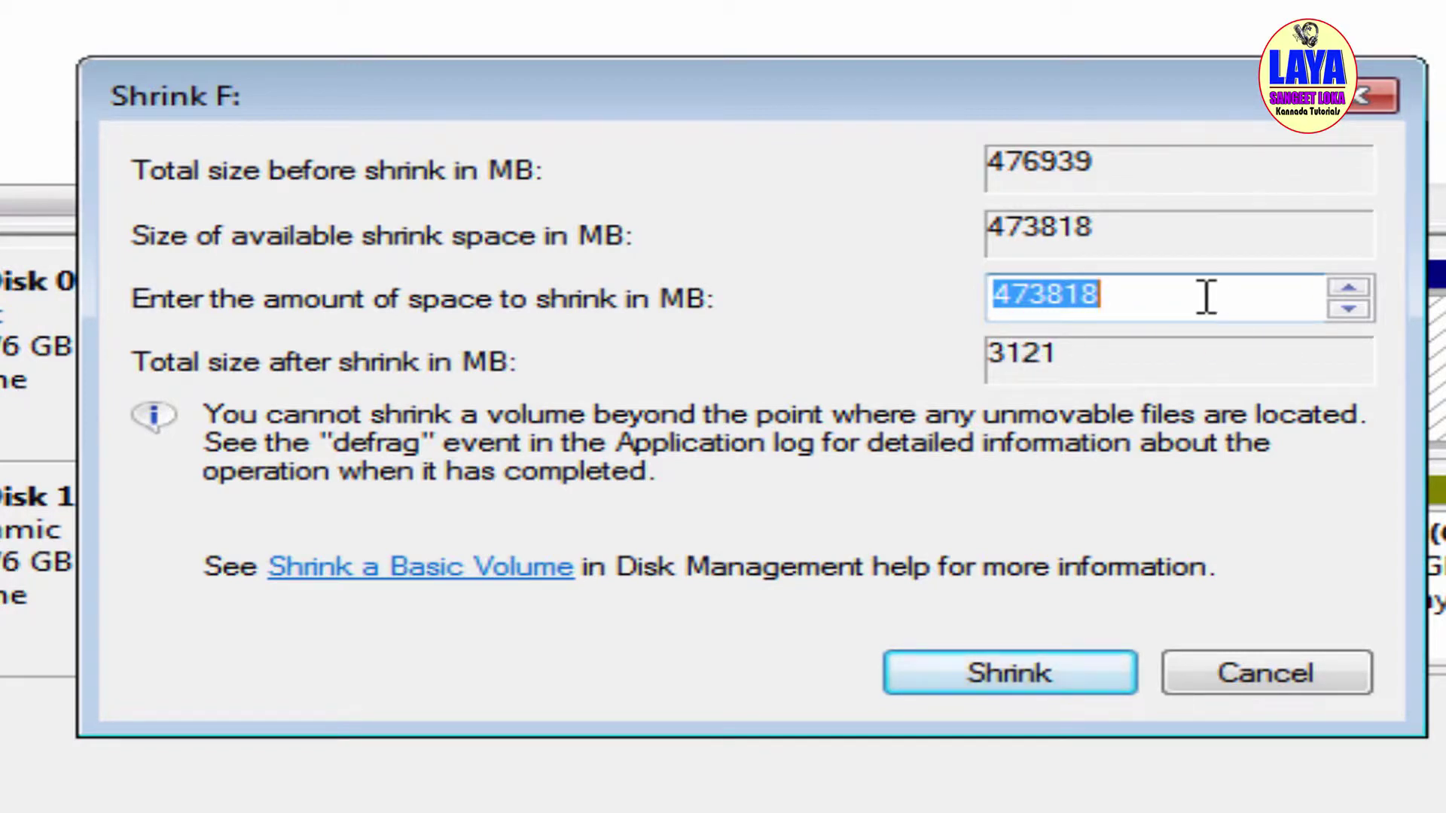
text(1040)
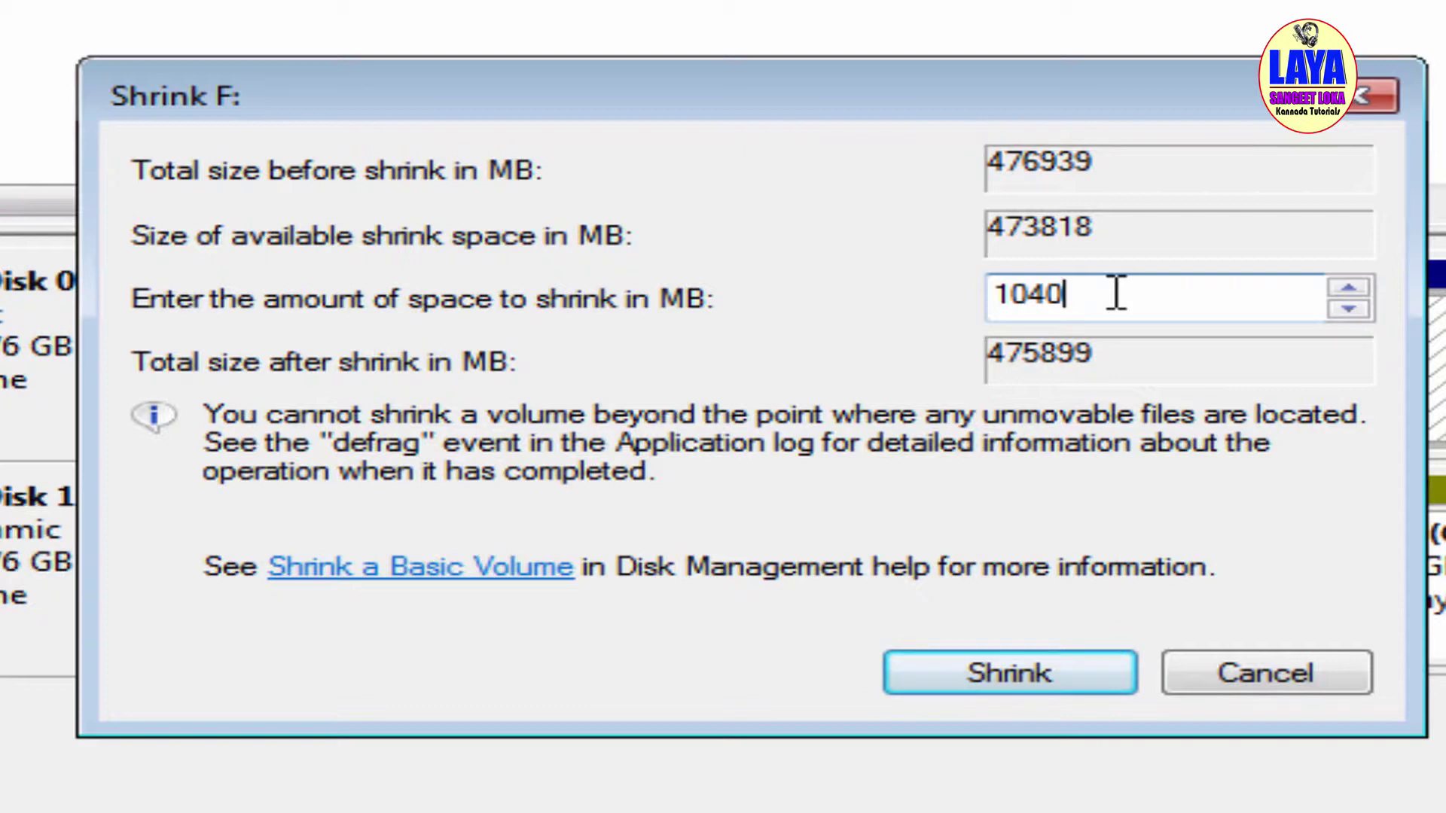
key(BackSpace)
key(BackSpace)
key(BackSpace)
key(BackSpace)
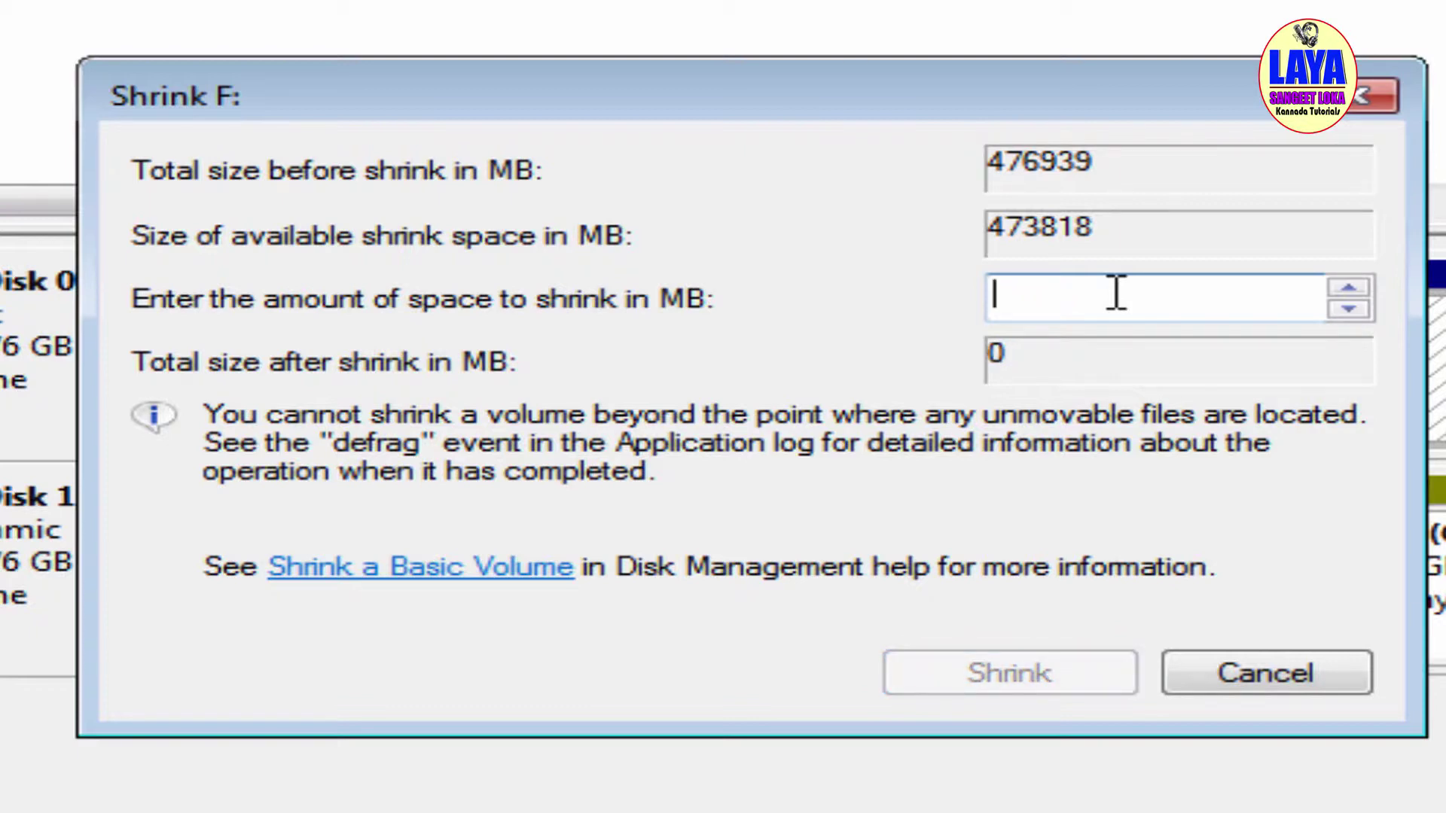
Set the amount of space to shrink to 104000 MB and shrink the F: volume
text(10)
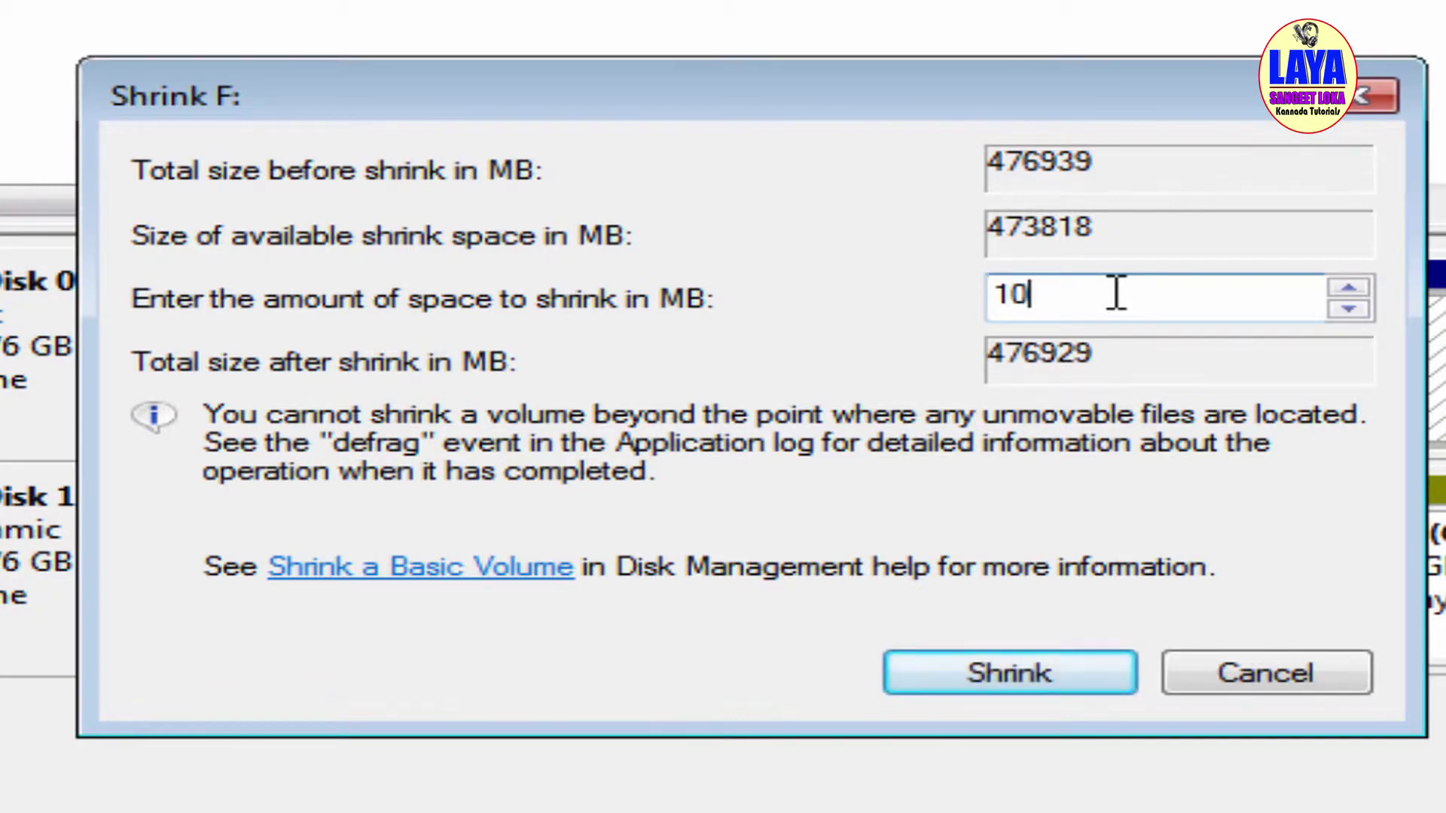
text(4000)
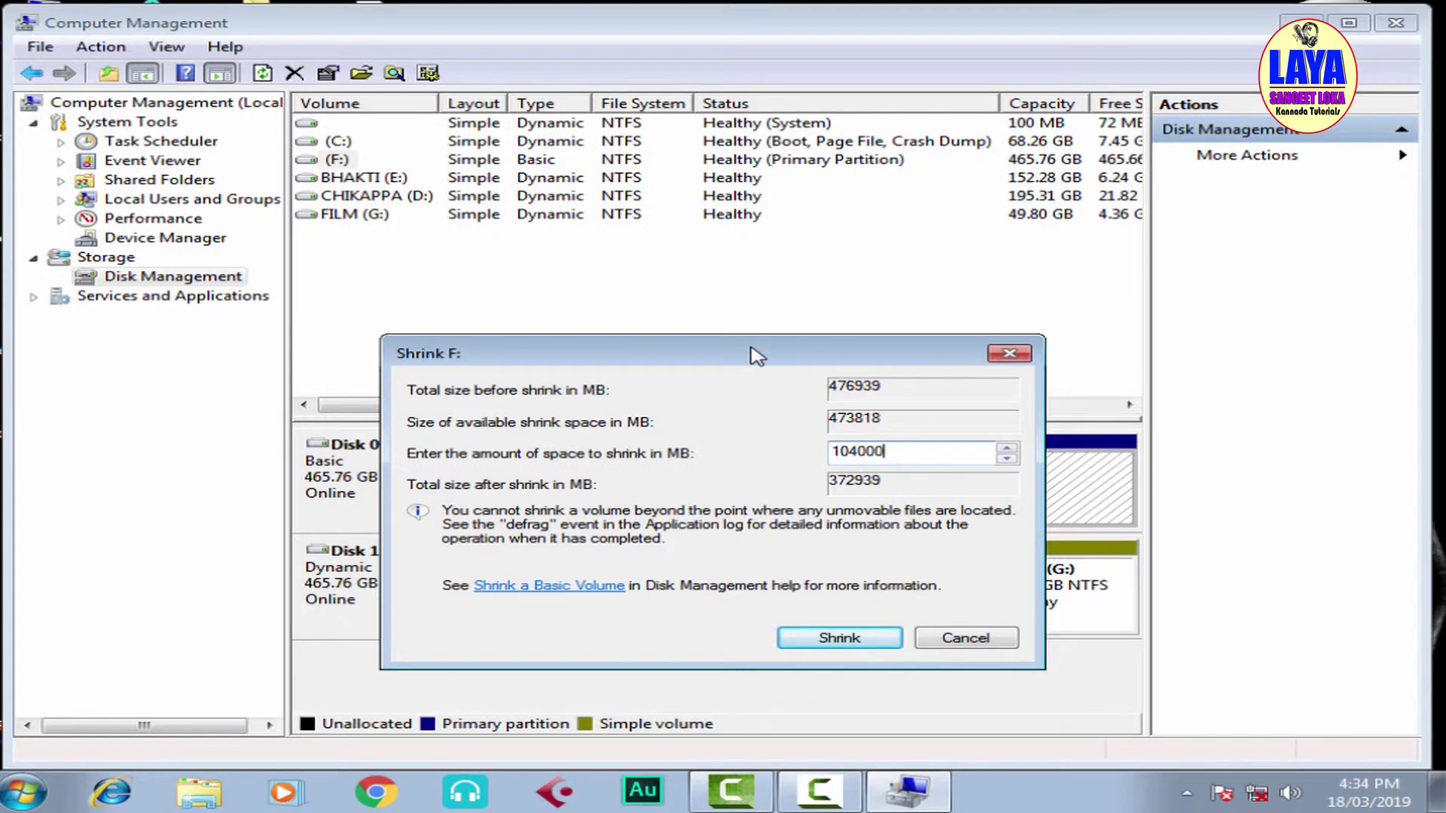
drag(755, 355, 1141, 388)
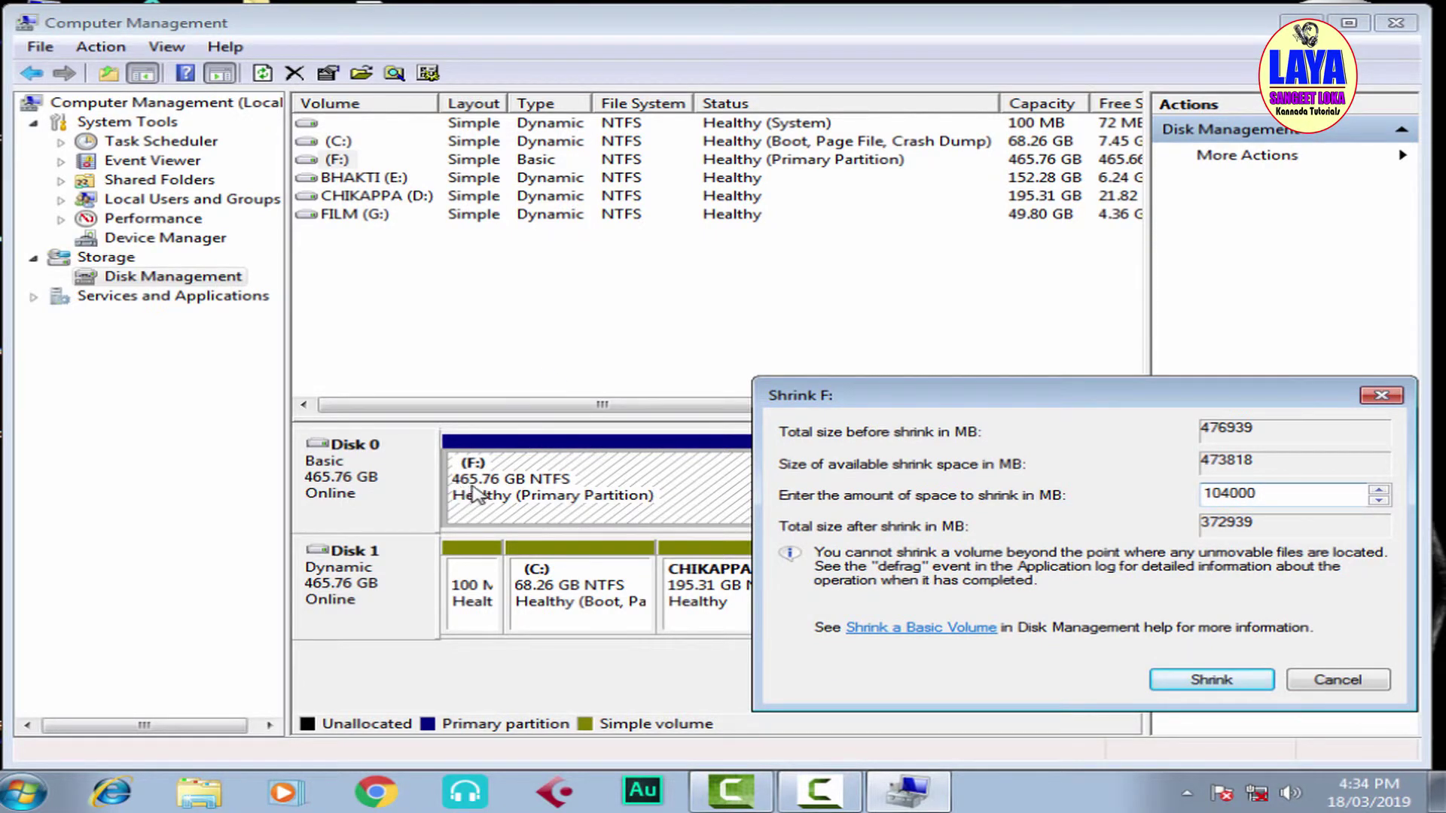
drag(991, 395, 728, 245)
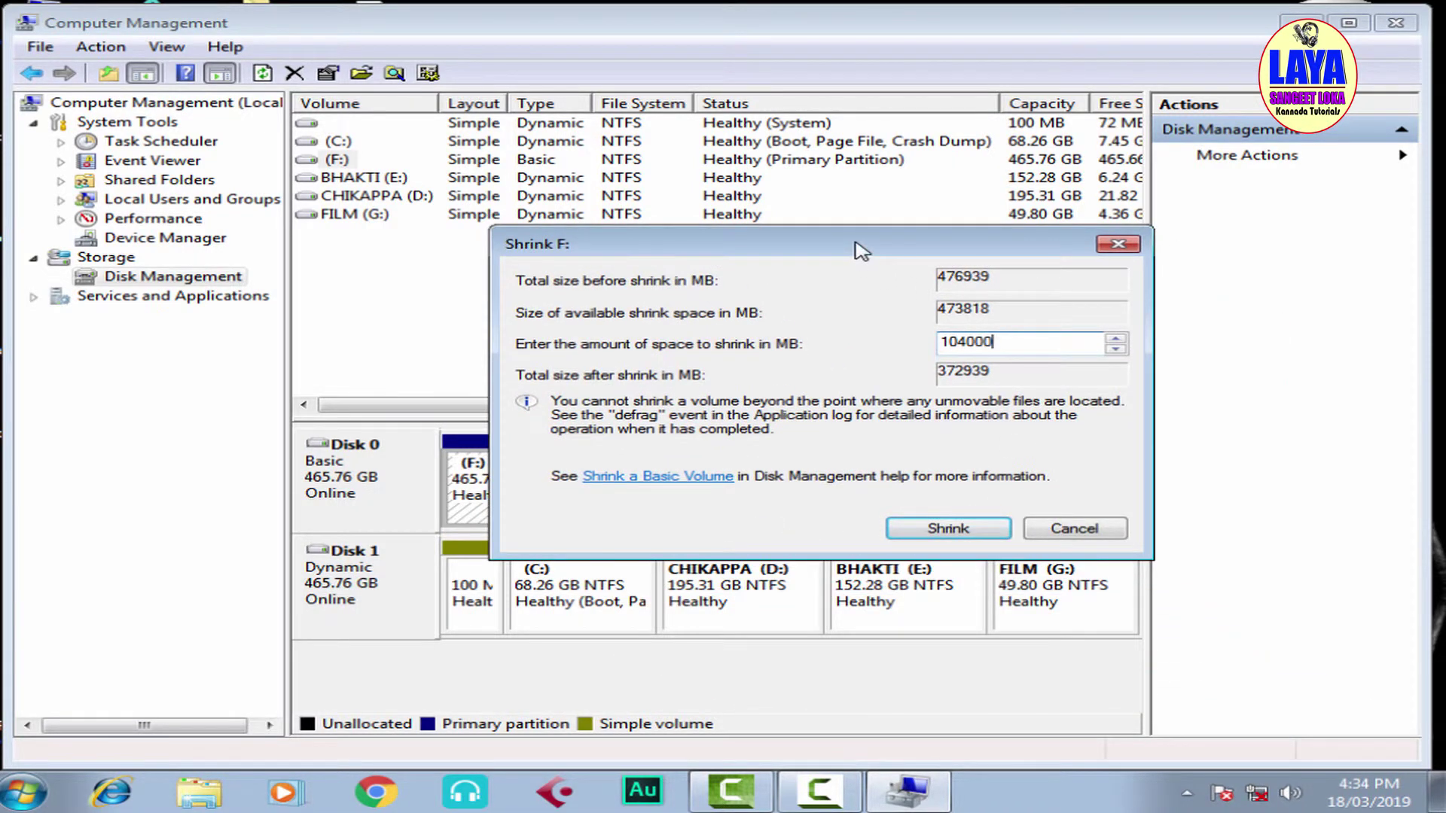
drag(862, 248, 814, 326)
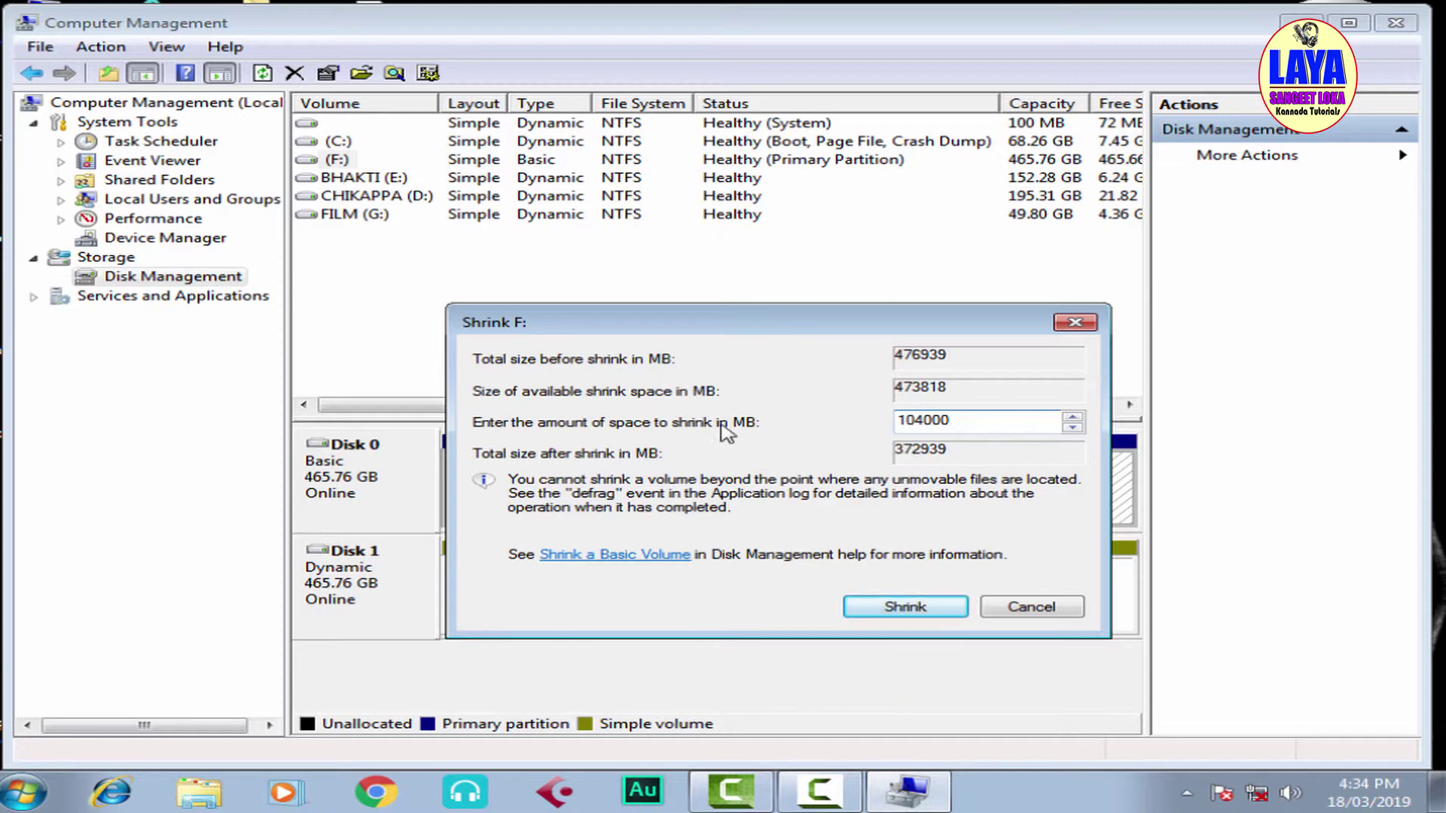
click(906, 607)
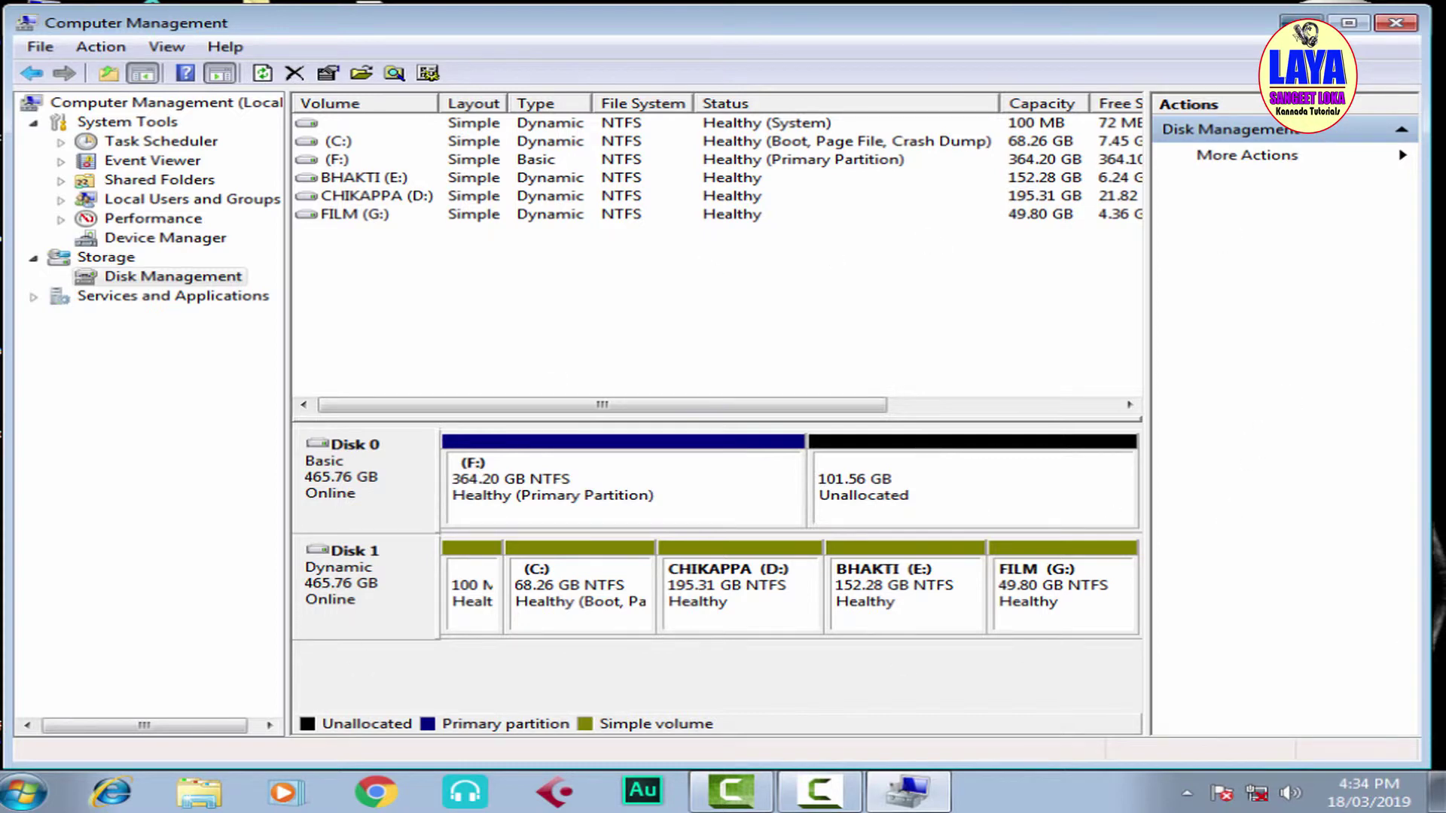
Examine the hard disk drives listed in the Computer window and return to Disk Management
click(1303, 23)
double_click(17, 27)
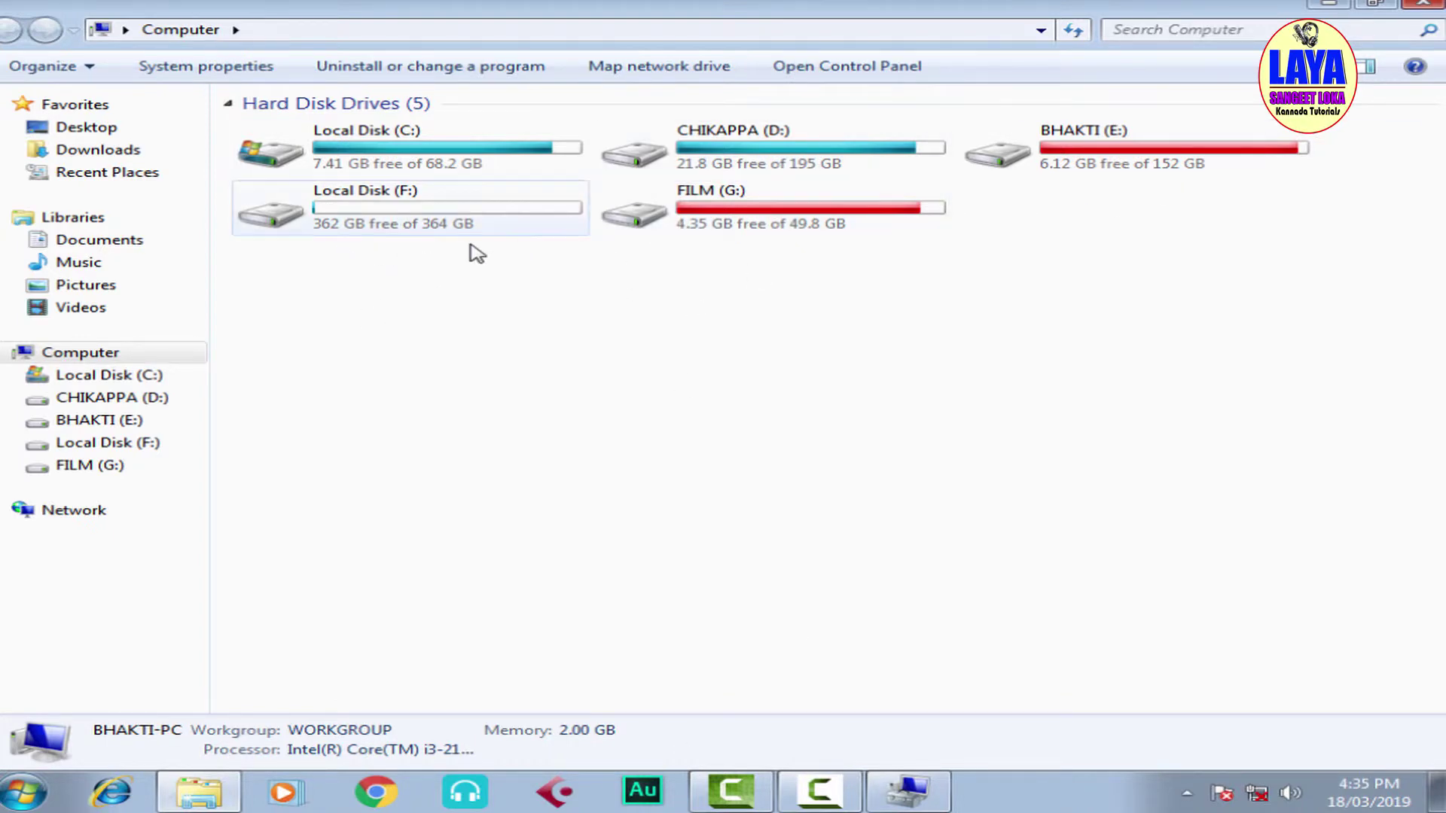
click(909, 791)
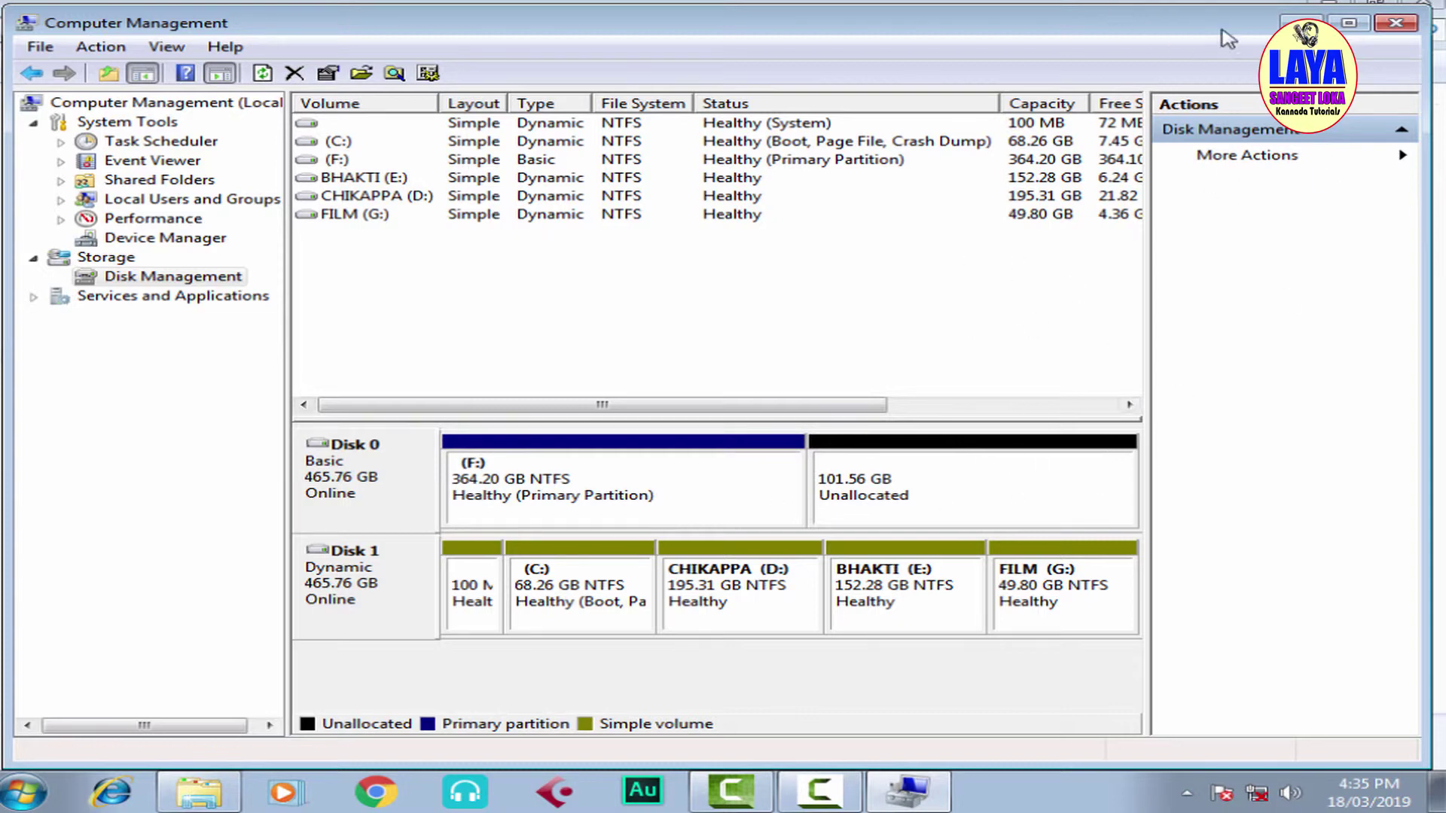
click(1295, 22)
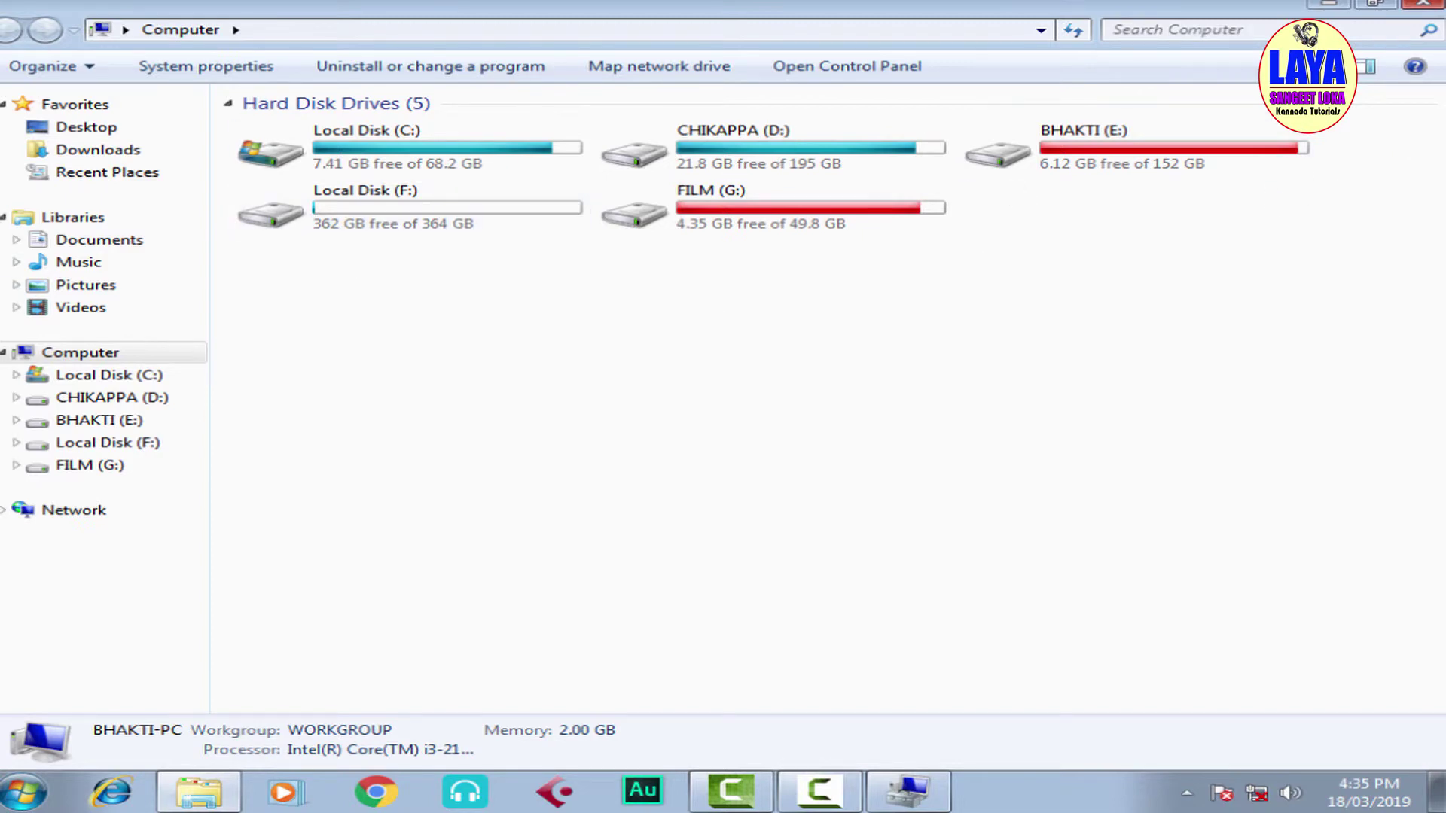
click(909, 791)
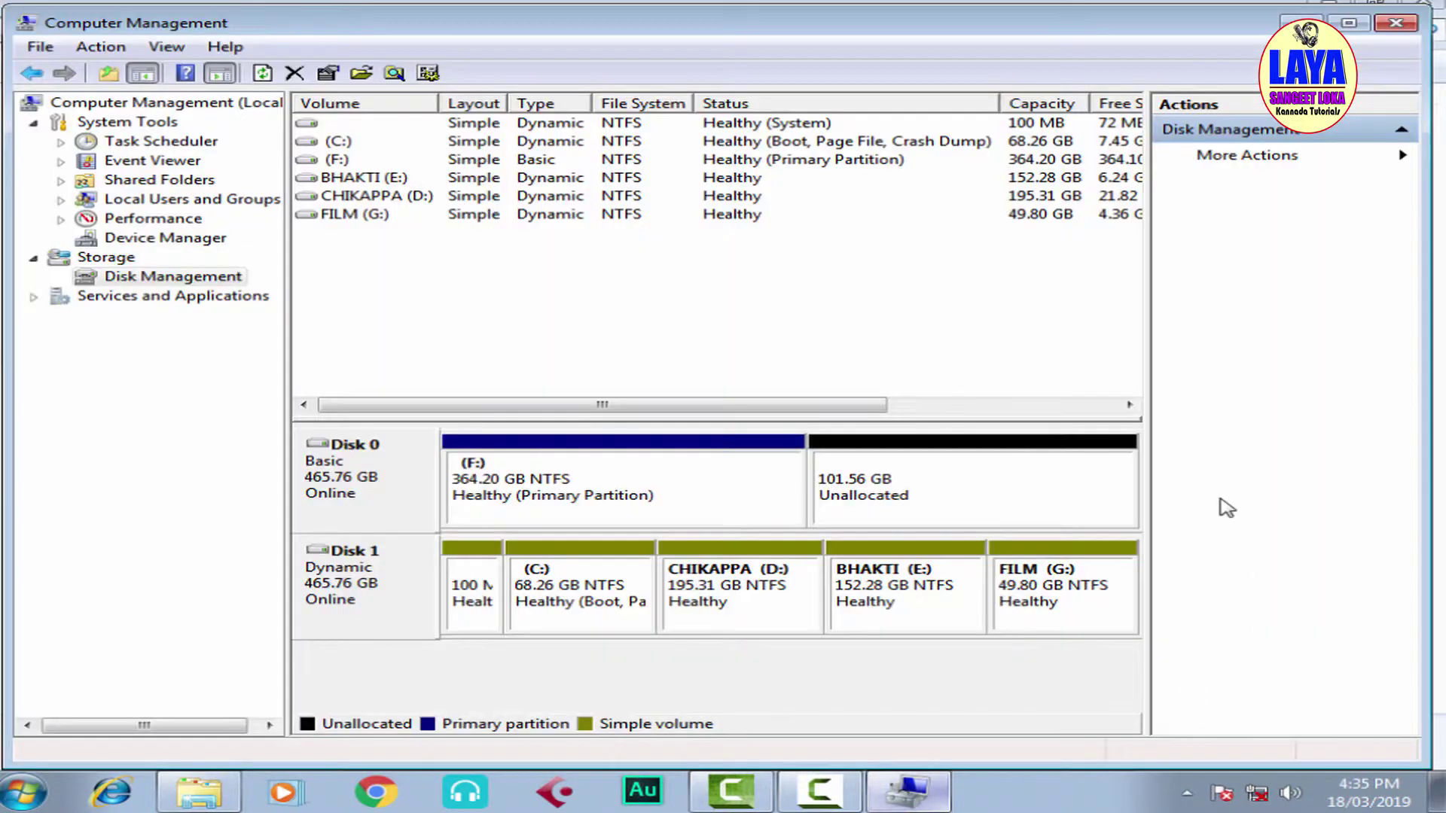
Start a new simple volume in the unallocated space on Disk 0, accepting the volume size of 103998 MB
click(967, 489)
right_click(937, 489)
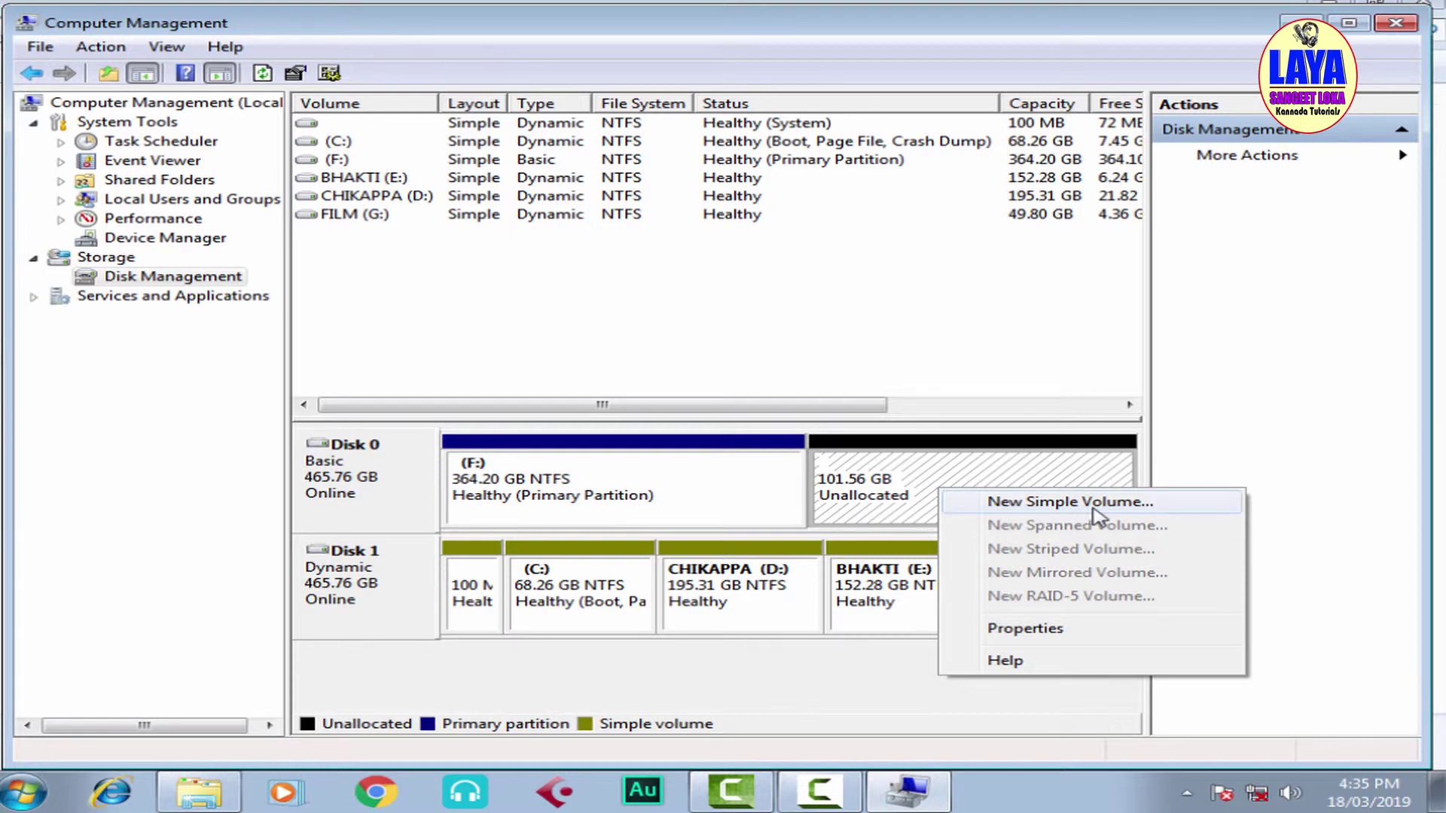
click(1096, 512)
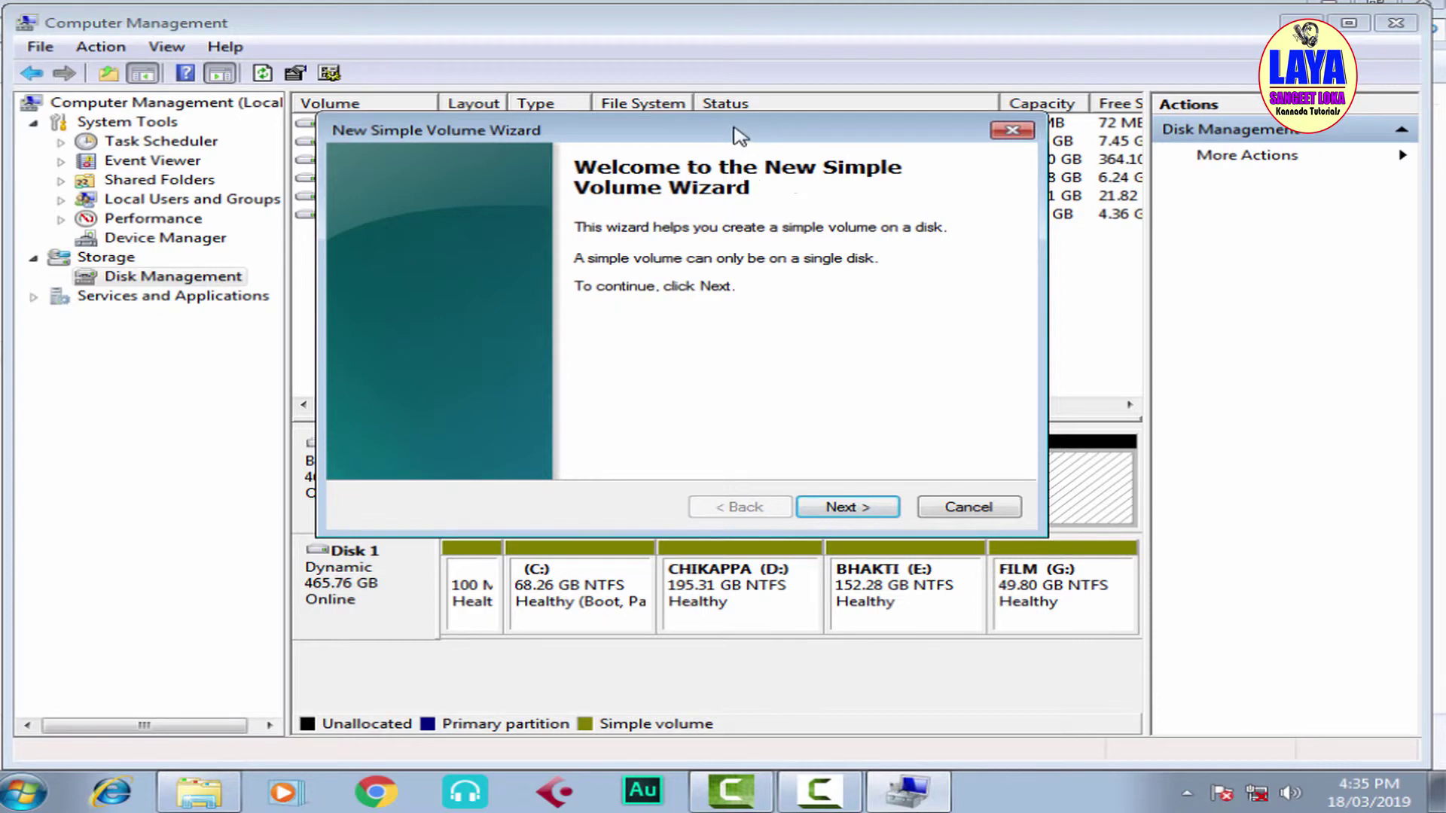
drag(736, 136, 708, 260)
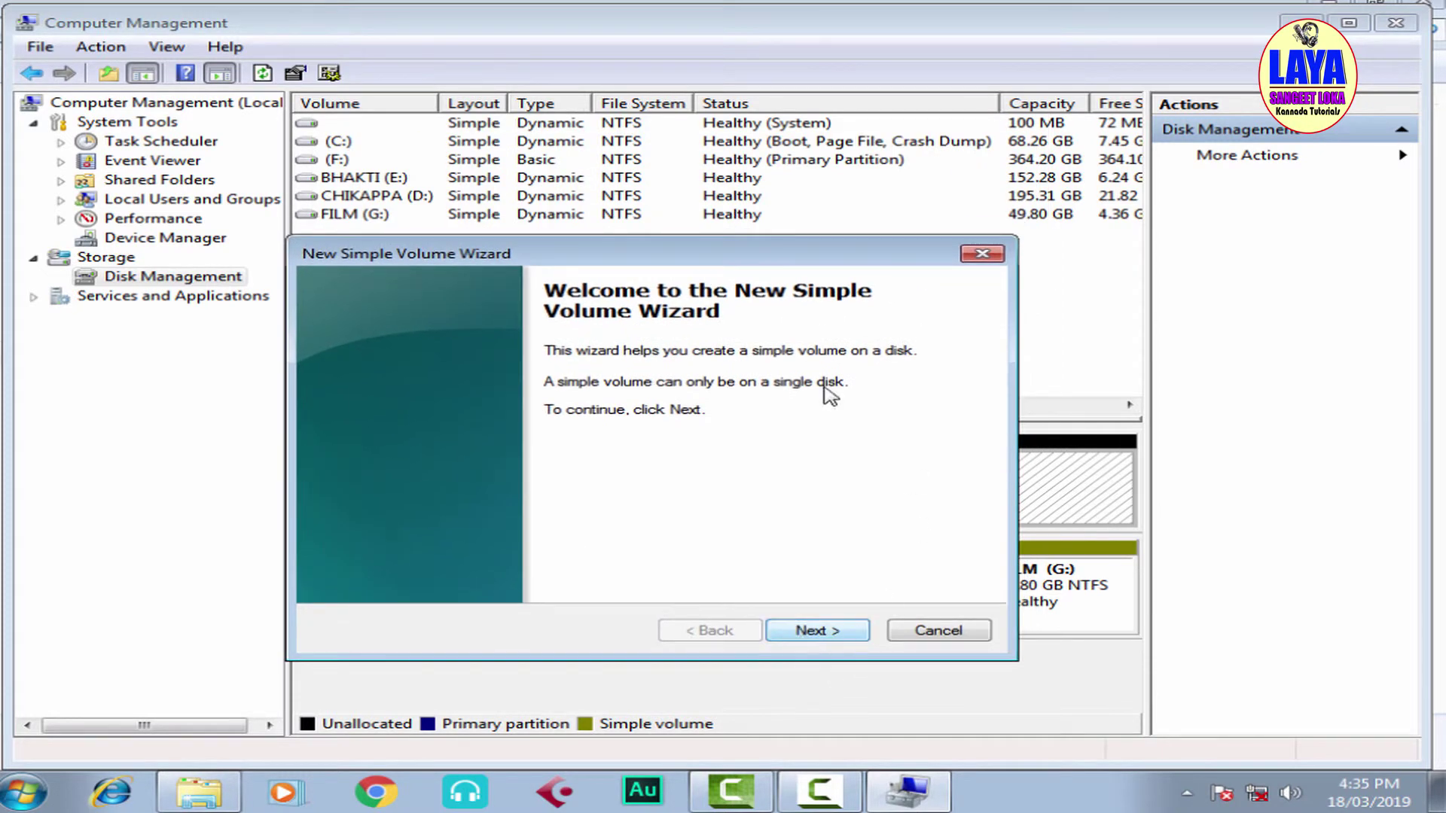
click(823, 635)
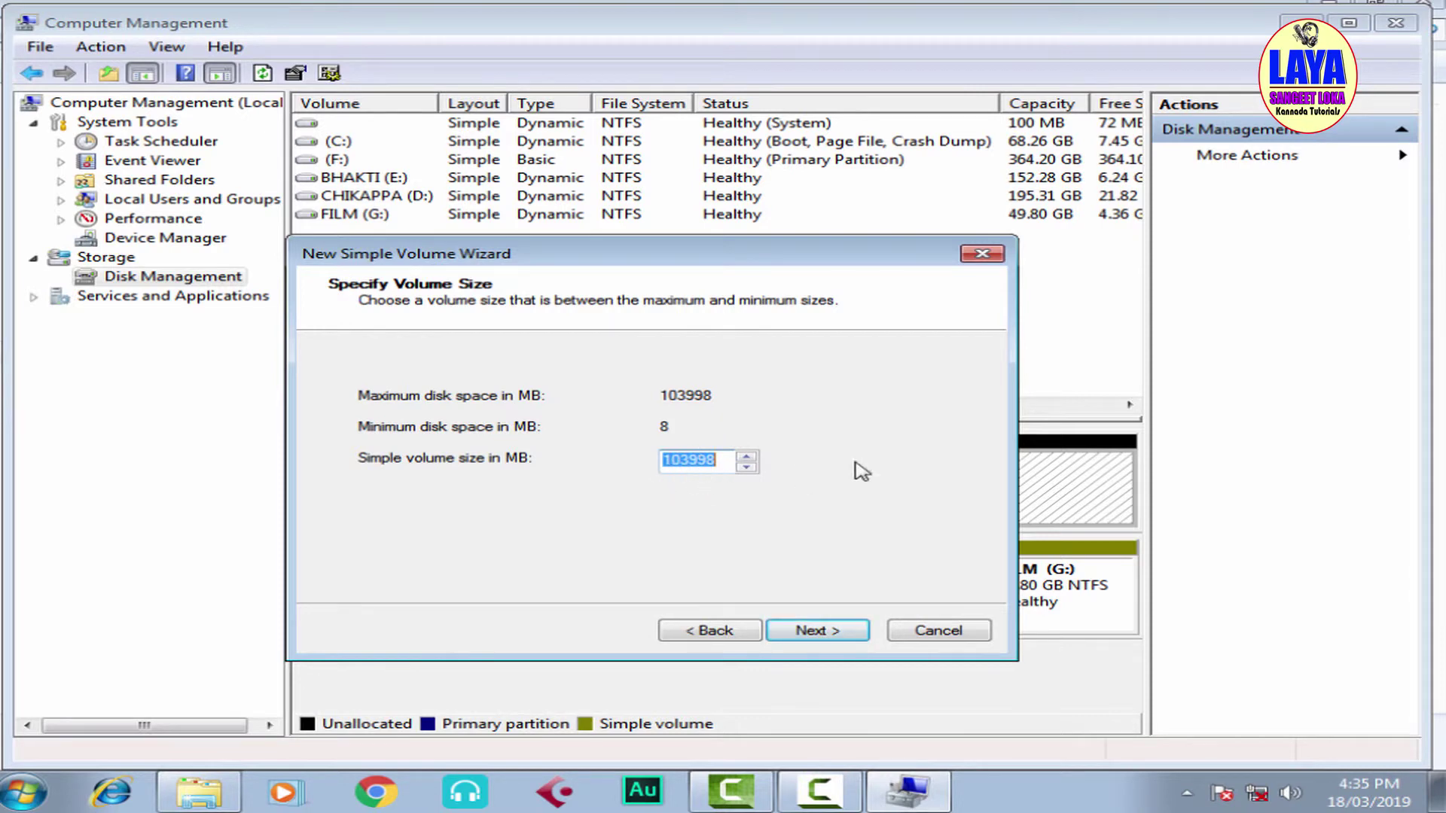
click(829, 633)
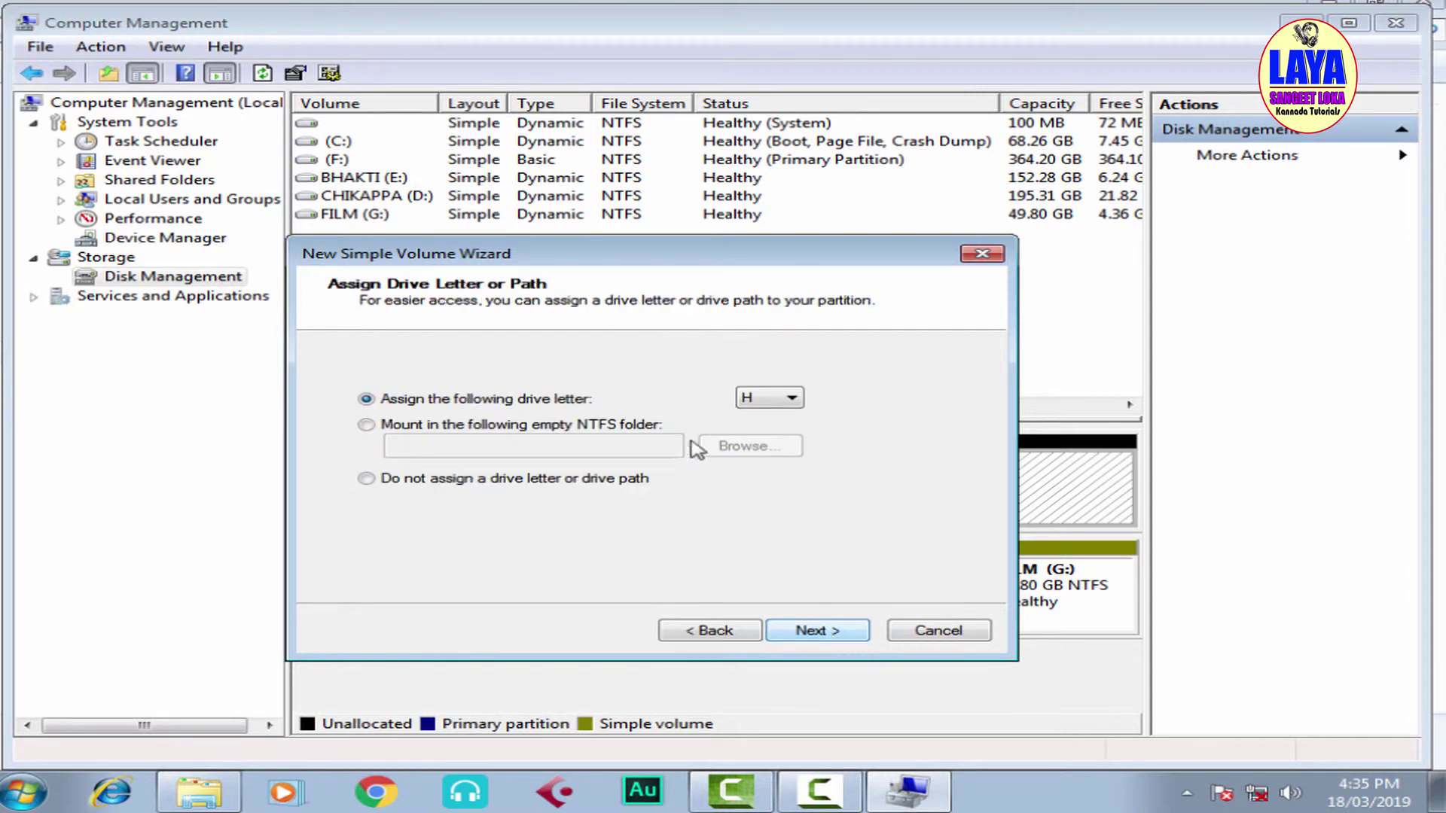
Review the available drive letters and assign the letter H to the new simple volume
drag(707, 248, 686, 312)
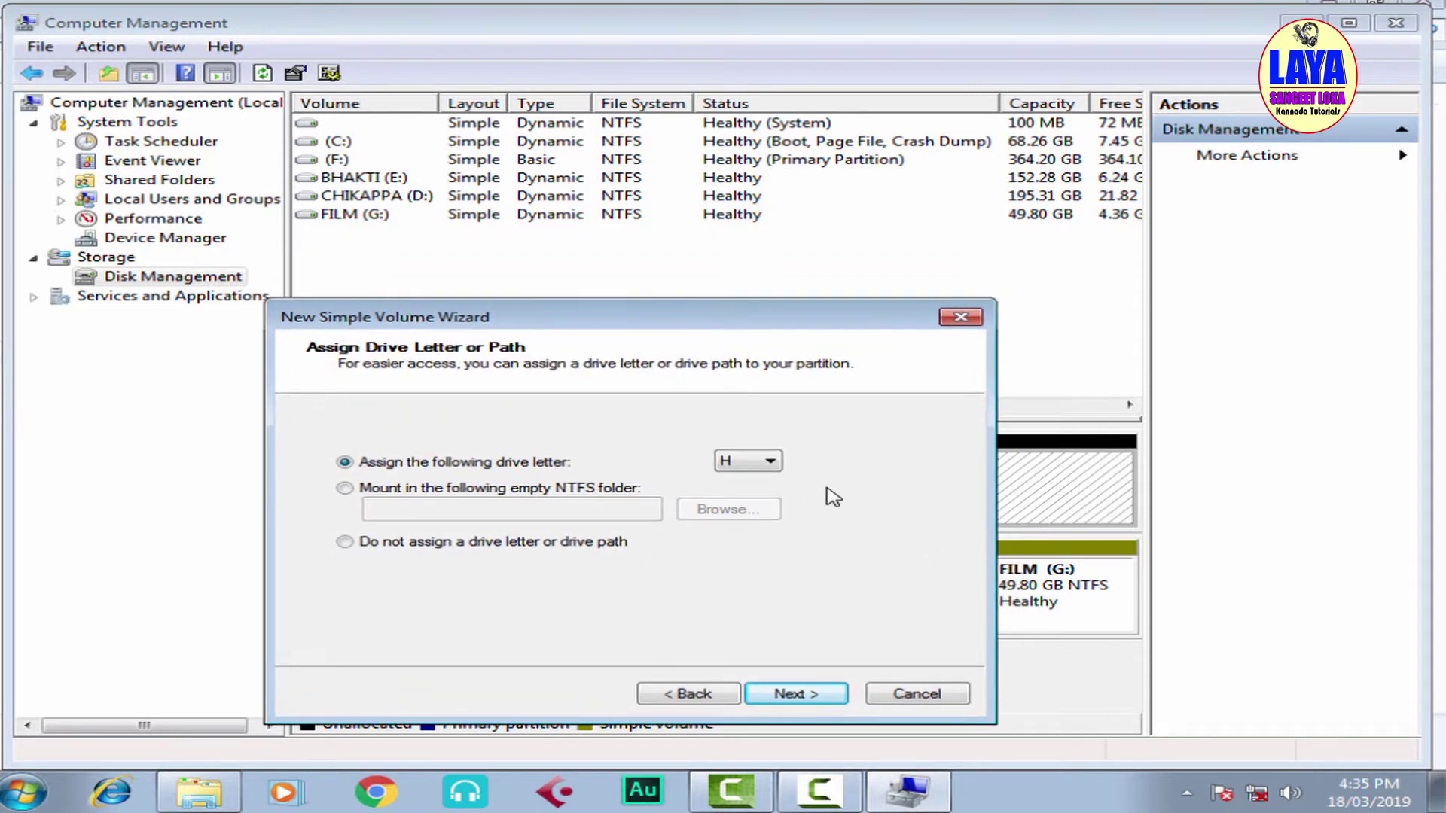
click(772, 462)
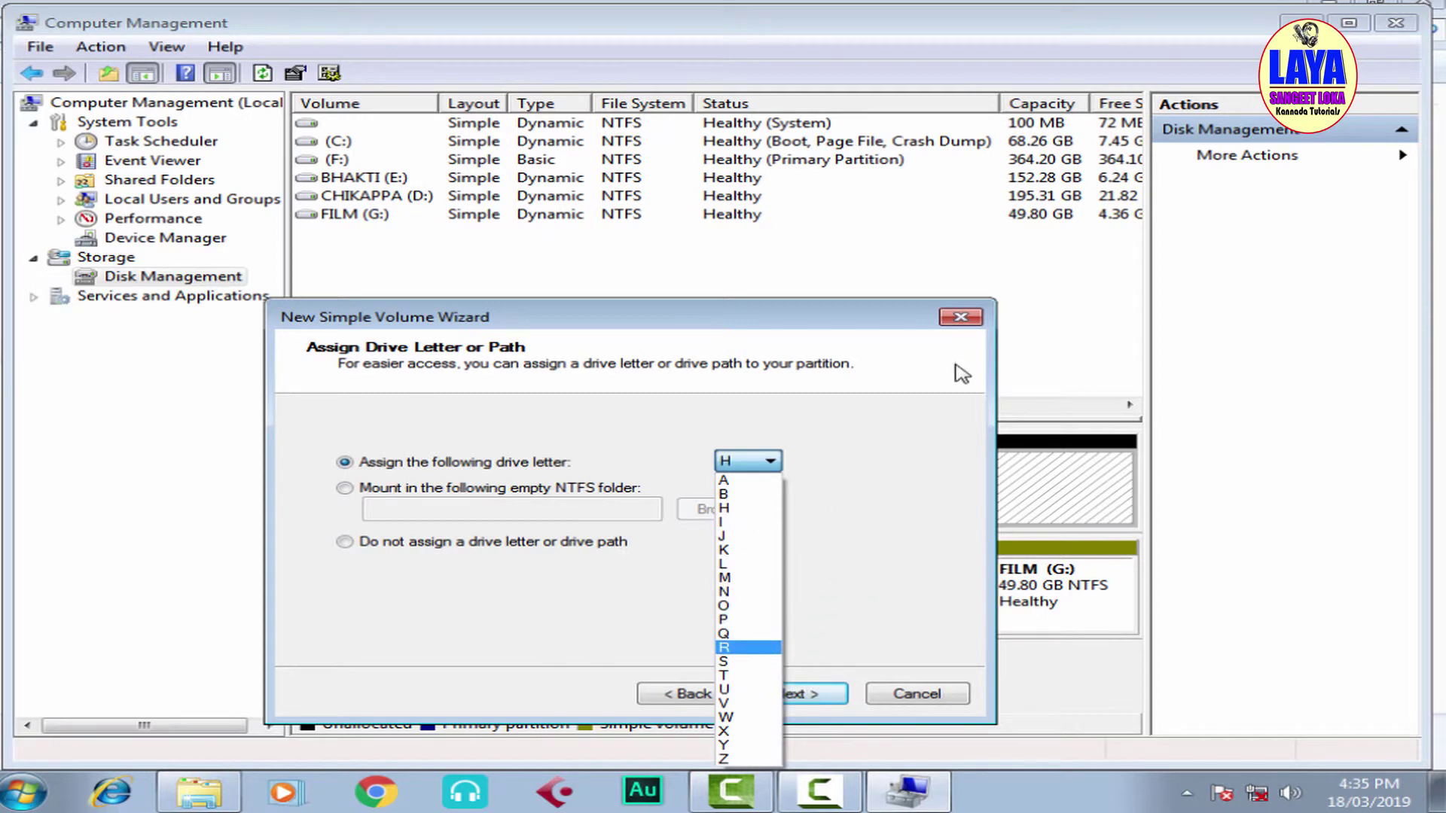
click(877, 329)
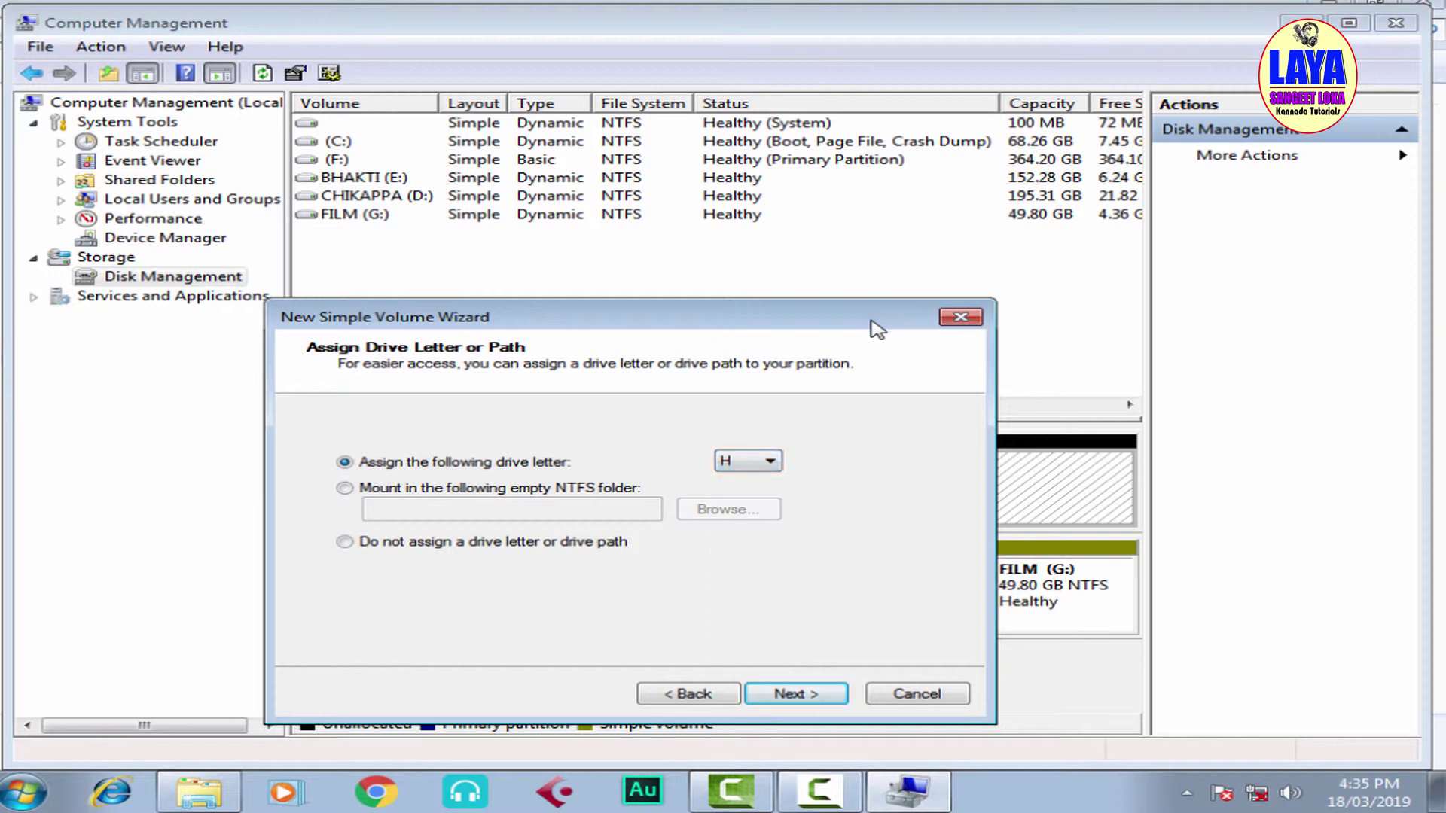
click(770, 463)
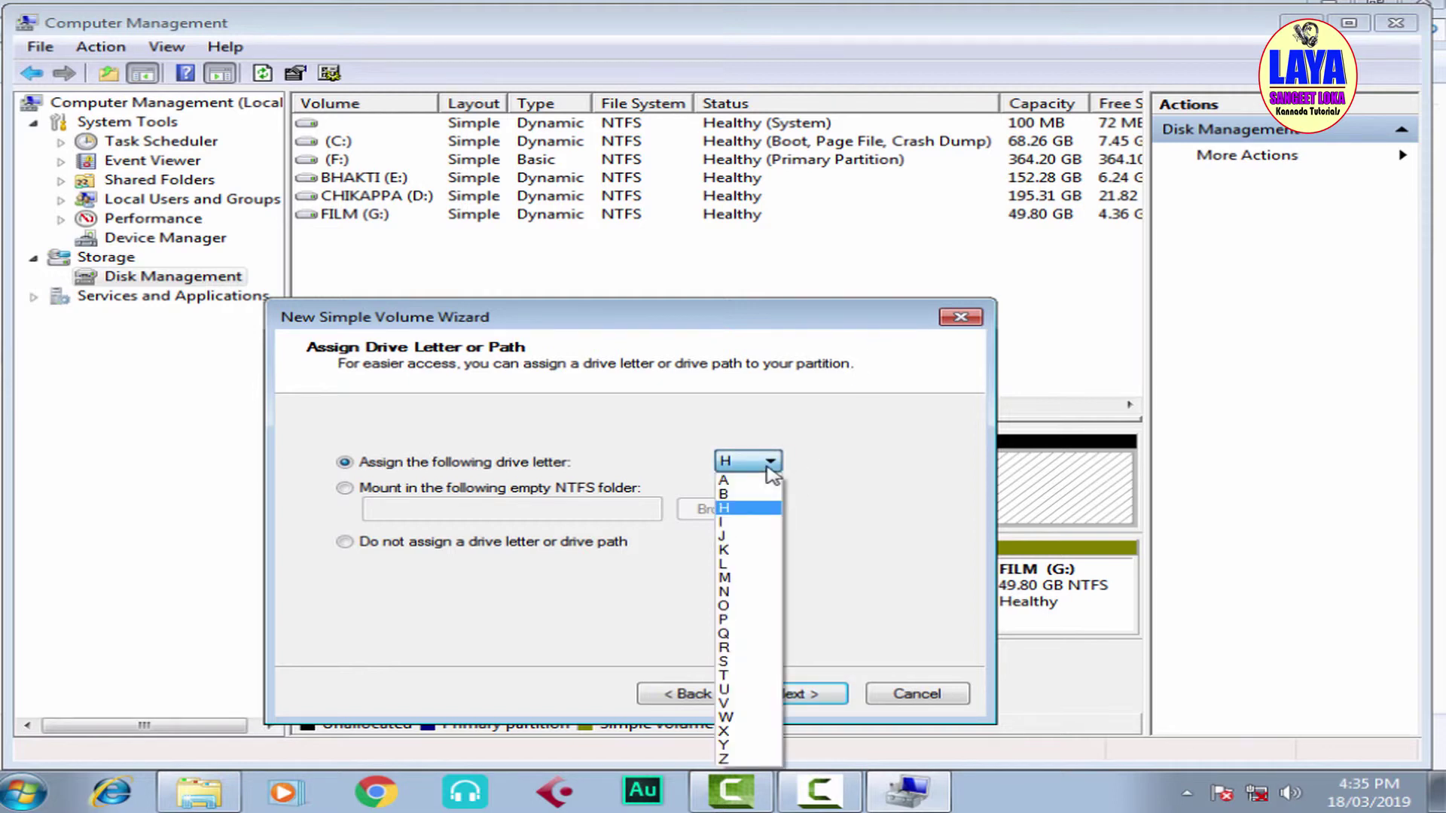
click(881, 323)
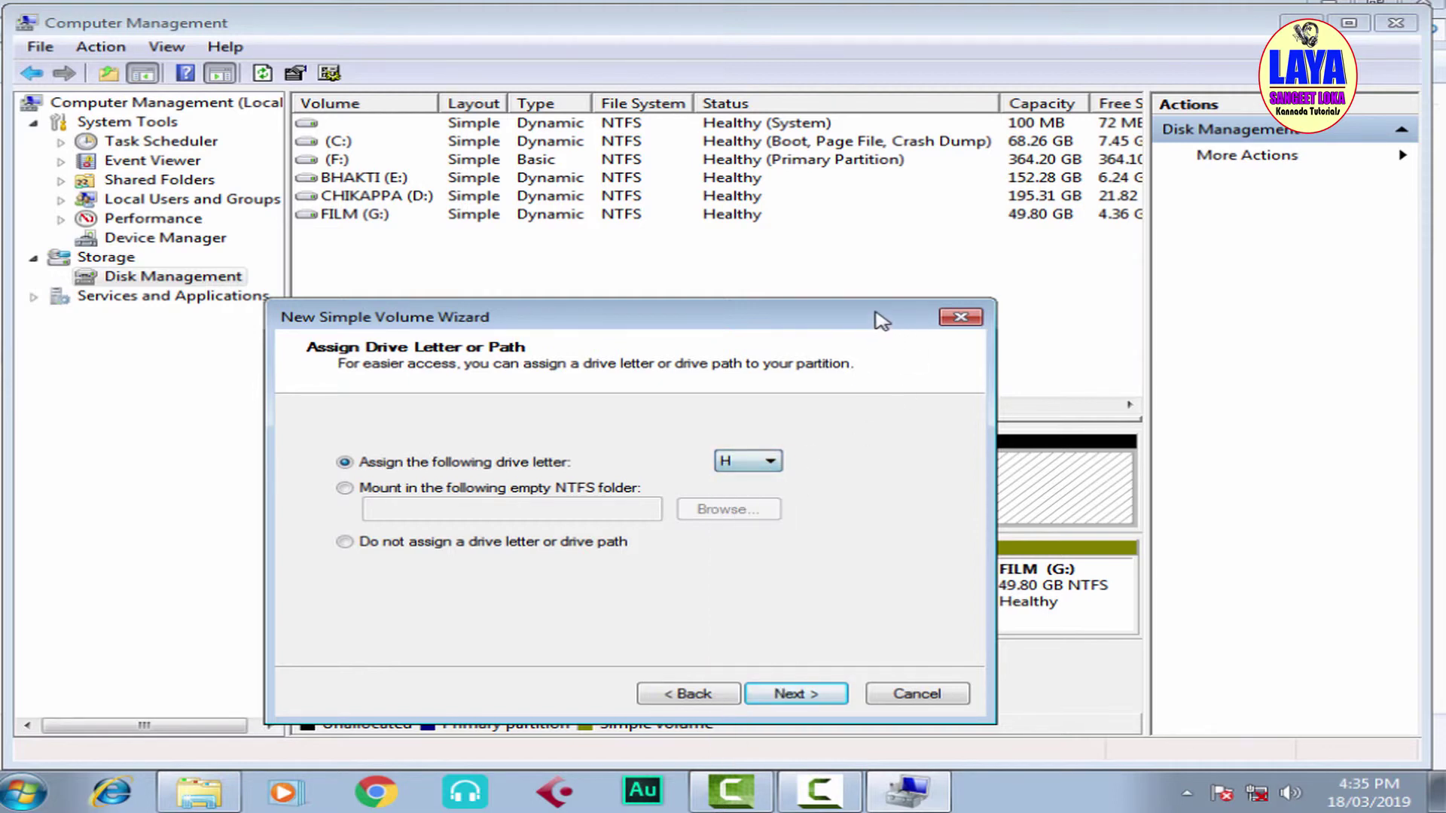
click(759, 464)
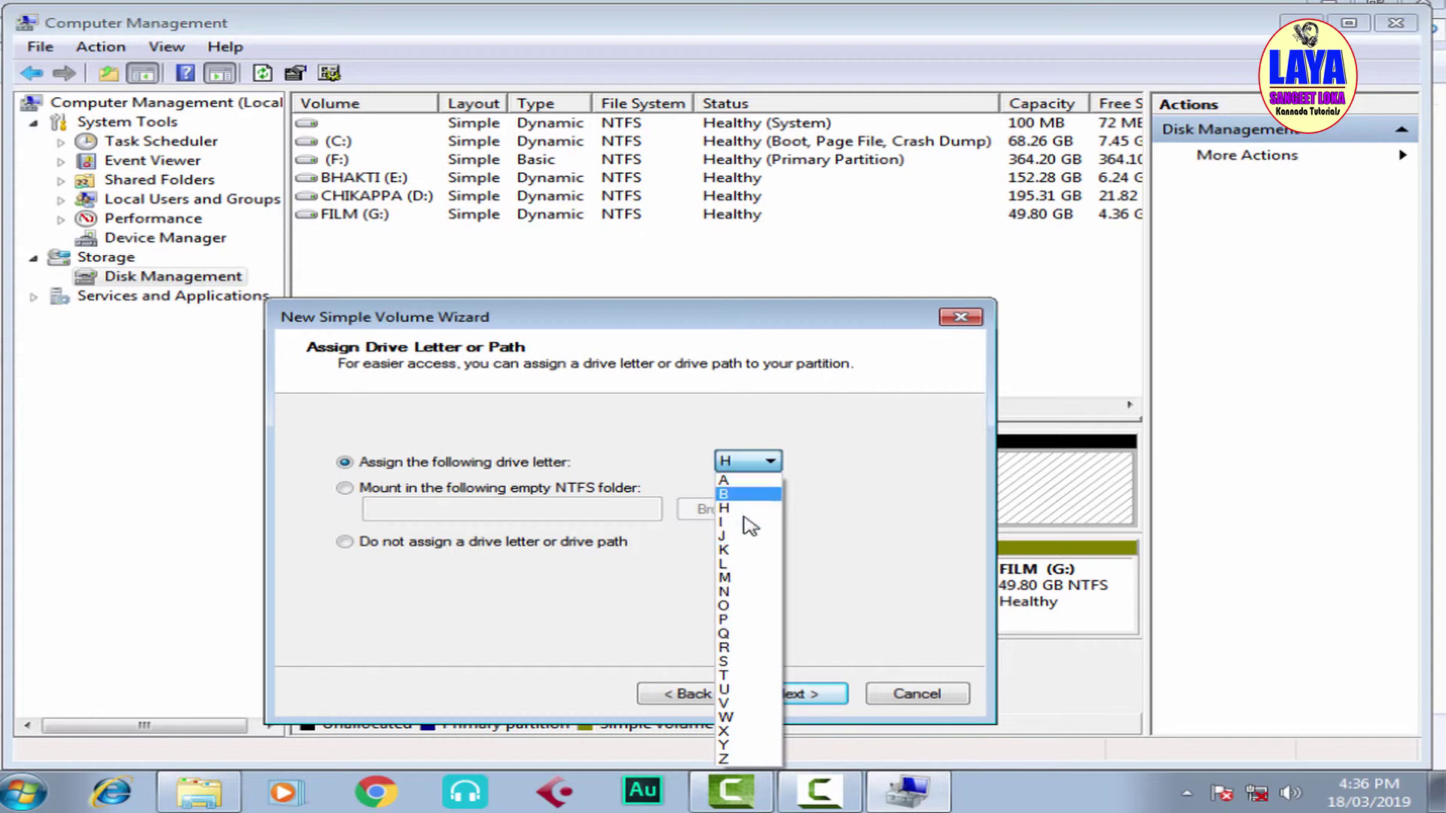
click(775, 470)
click(776, 462)
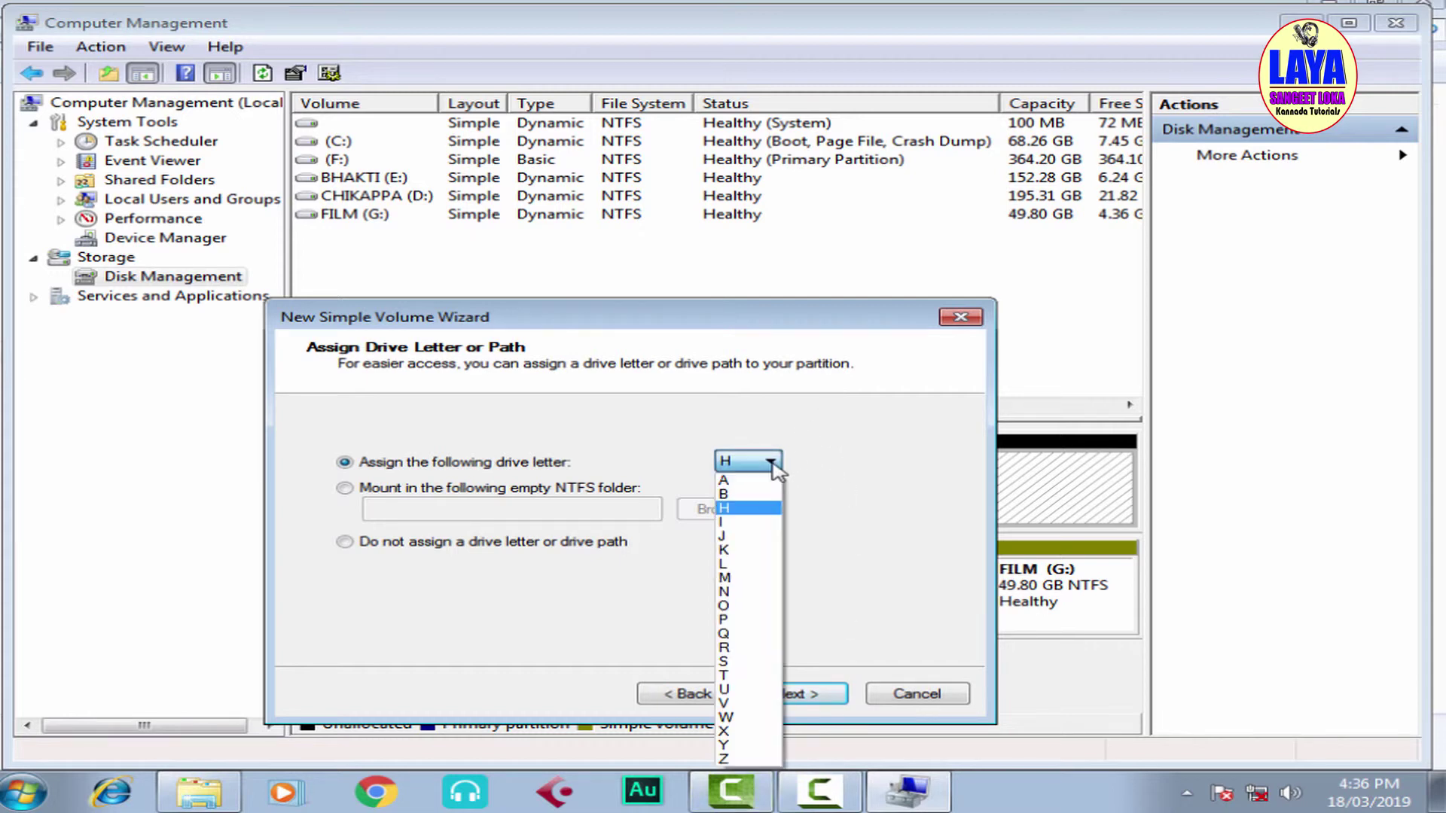
click(780, 508)
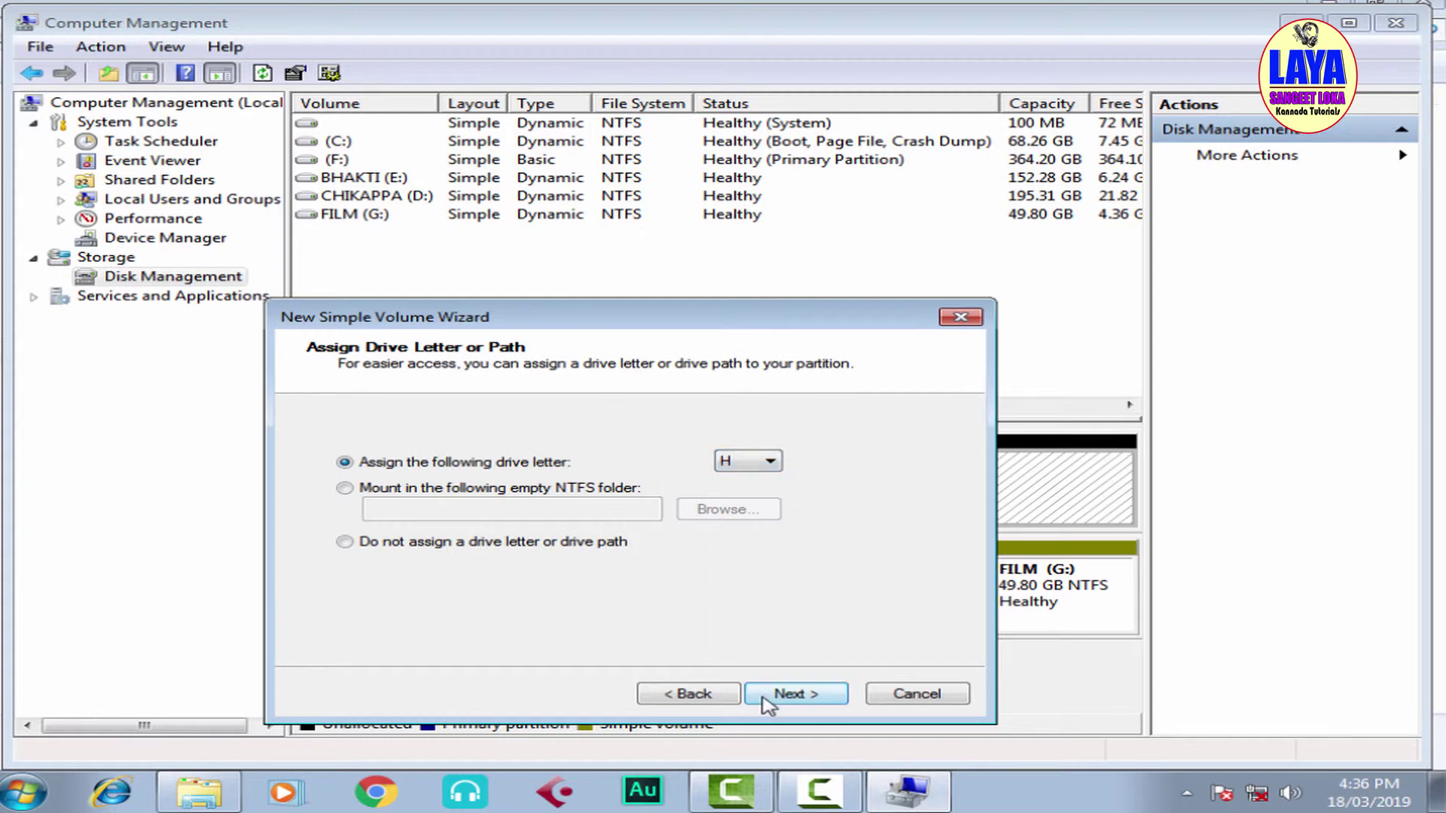
click(787, 694)
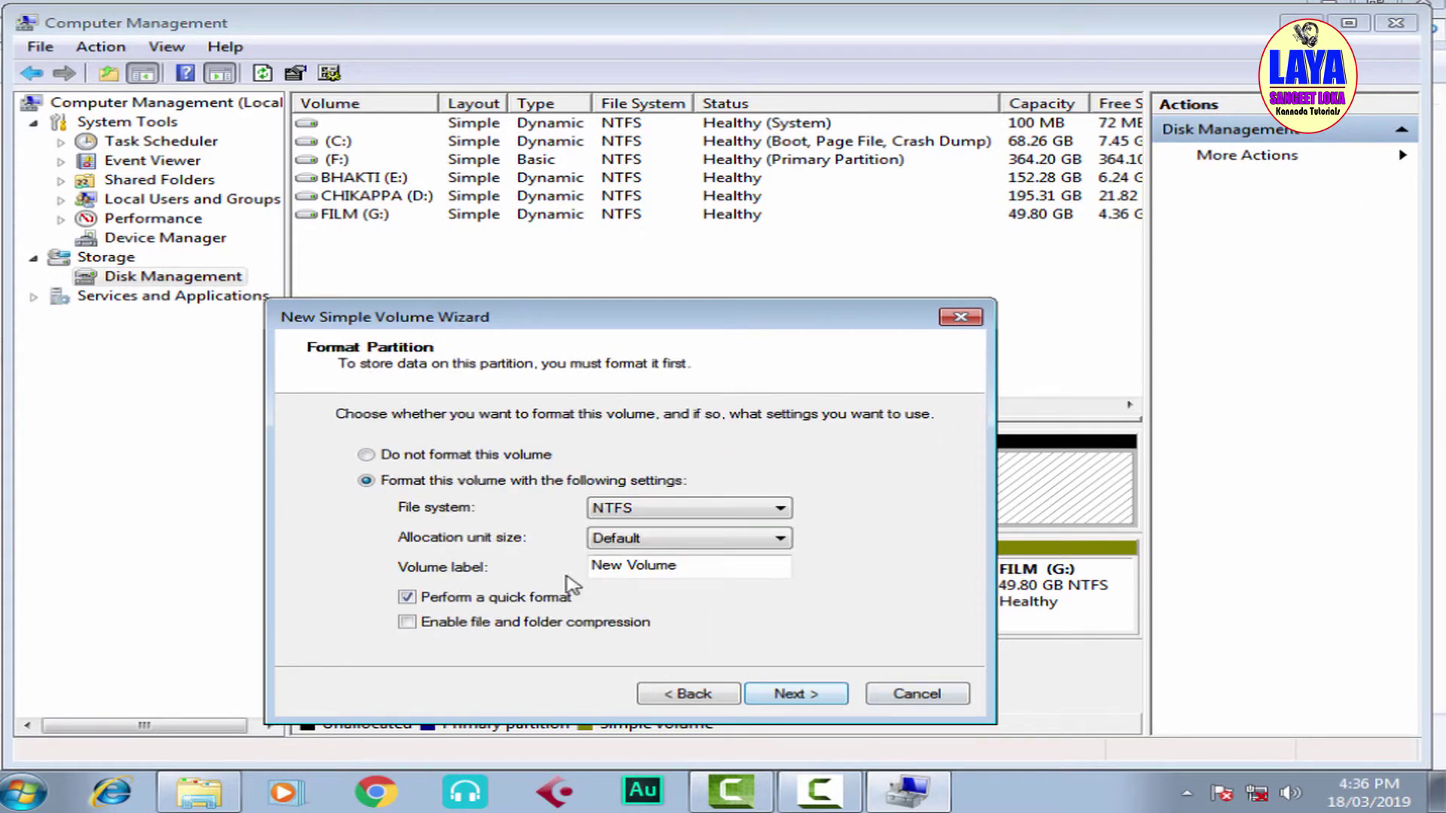
Accept a quick NTFS format with default allocation unit size and the label New Volume, and finish creating the volume
click(791, 695)
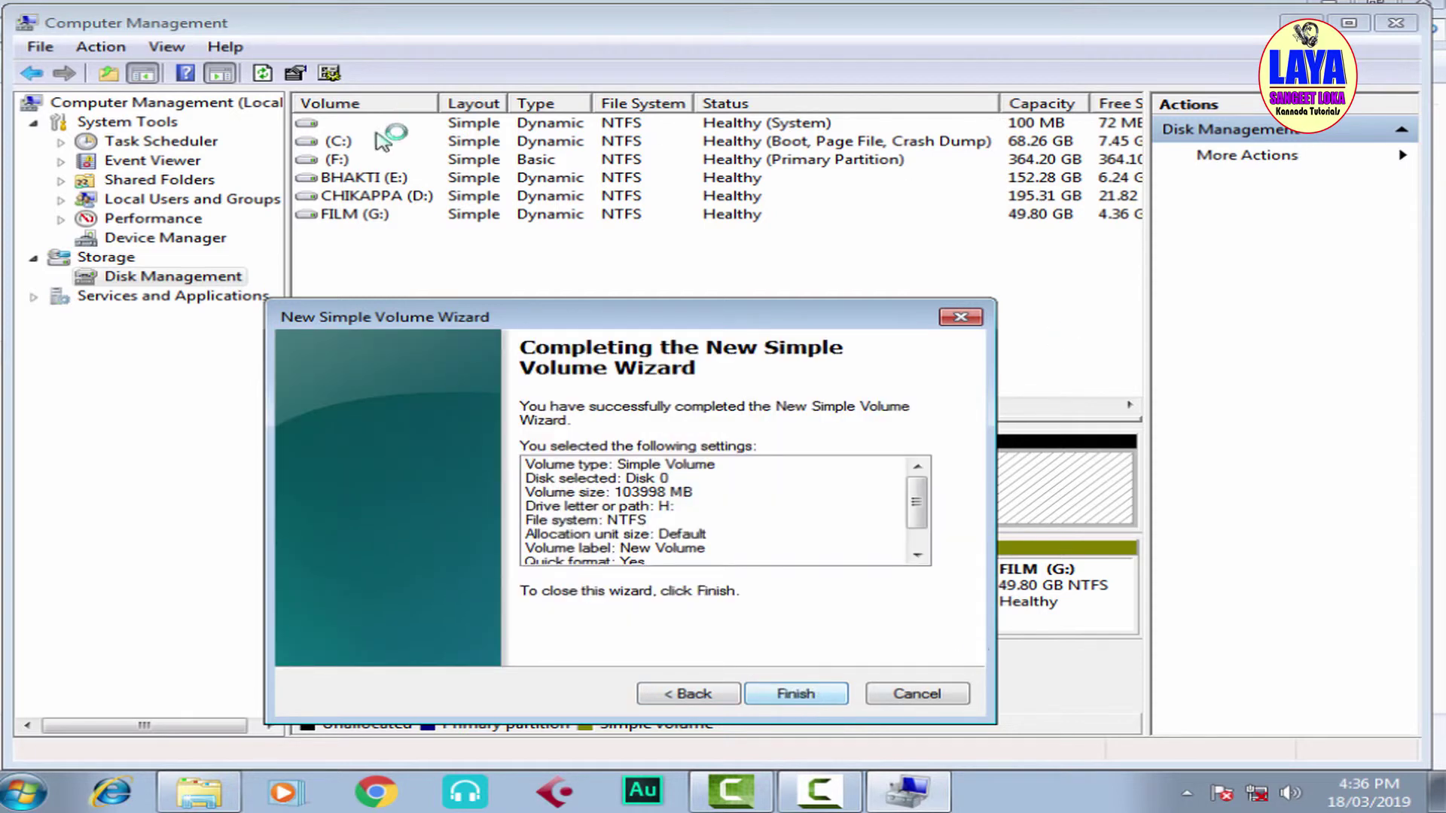
click(814, 694)
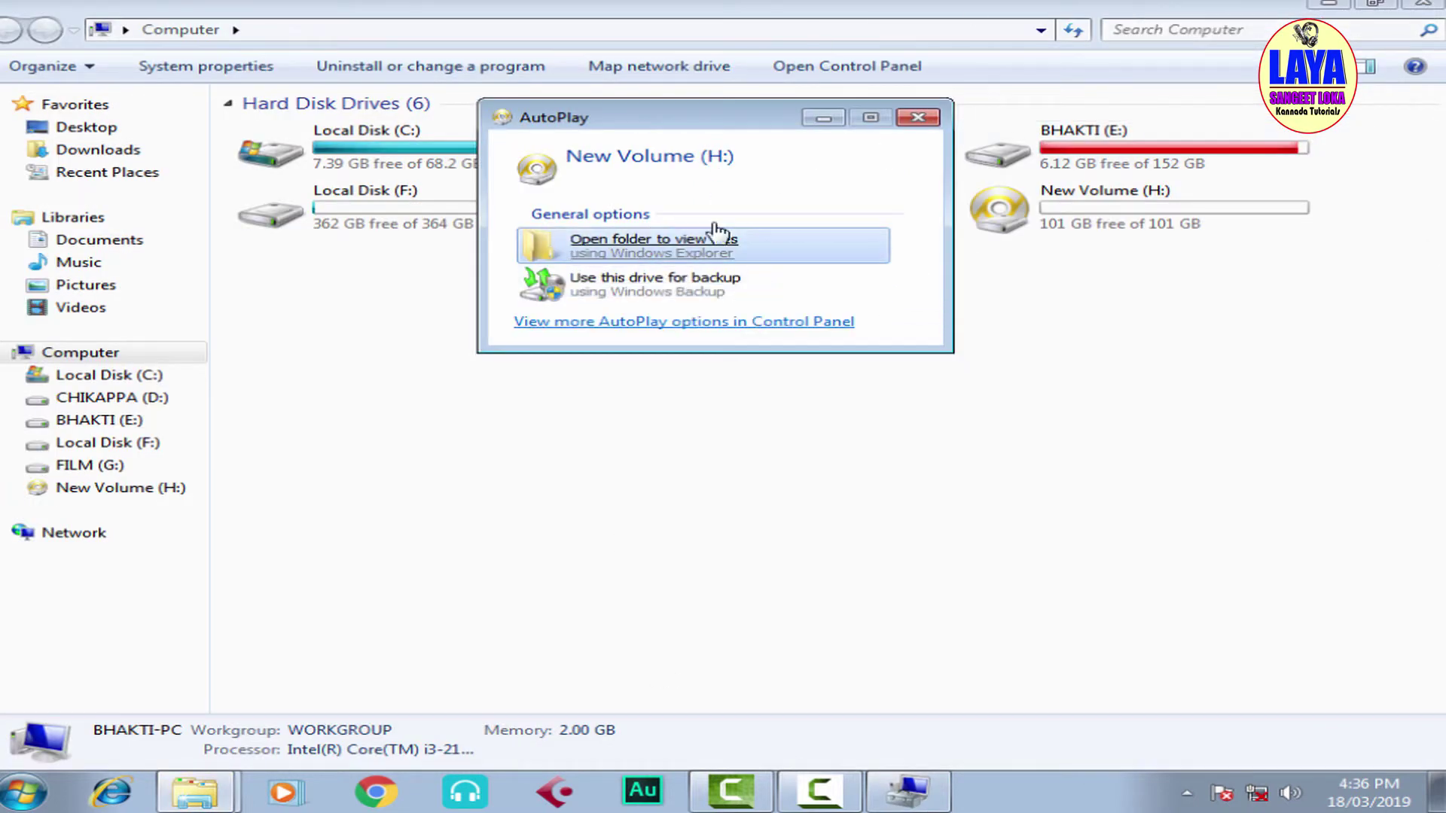
Dismiss the AutoPlay window for the H: volume and check the space of the F: and H: drives in the Computer window
drag(734, 123, 756, 345)
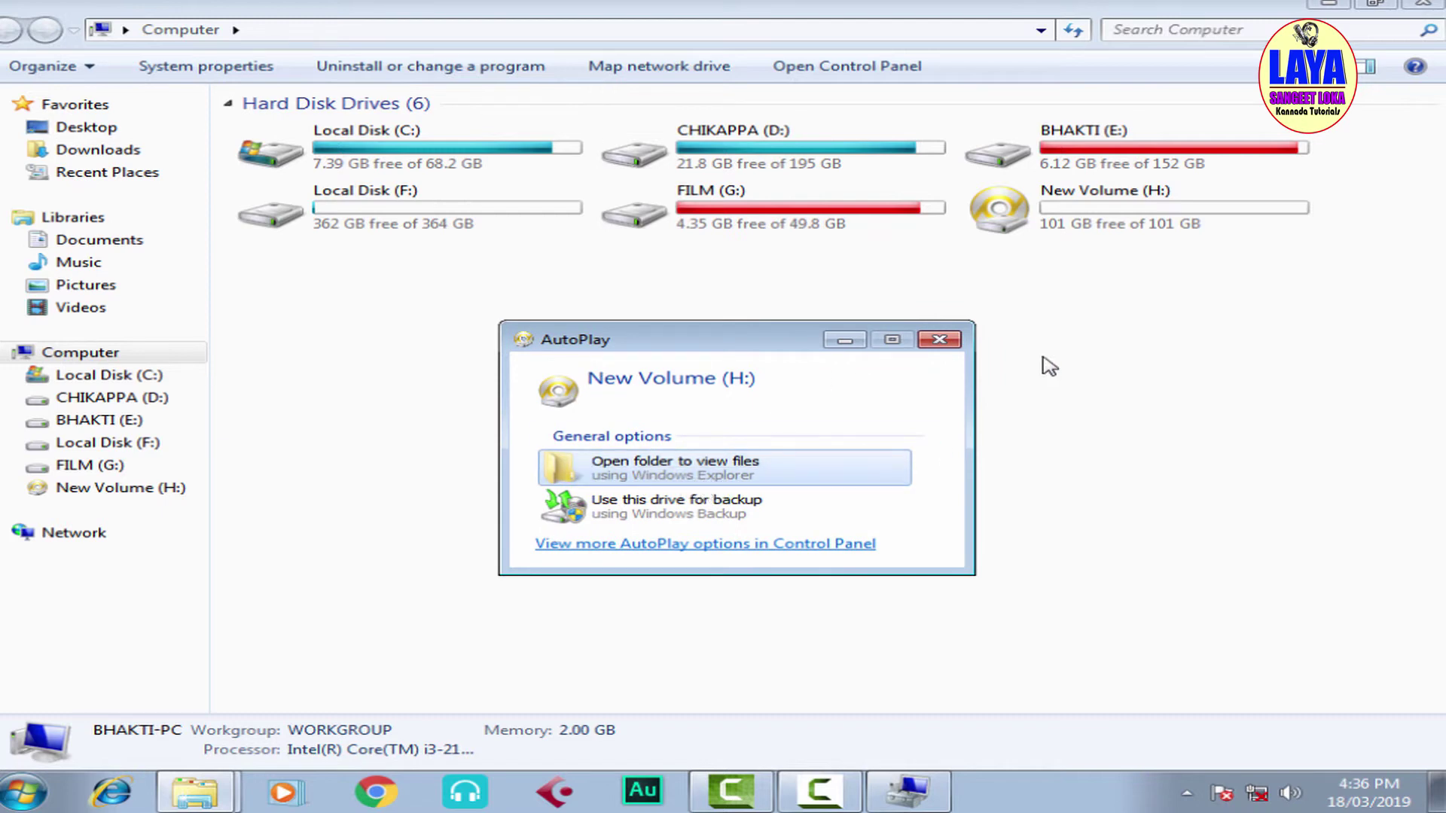
click(938, 341)
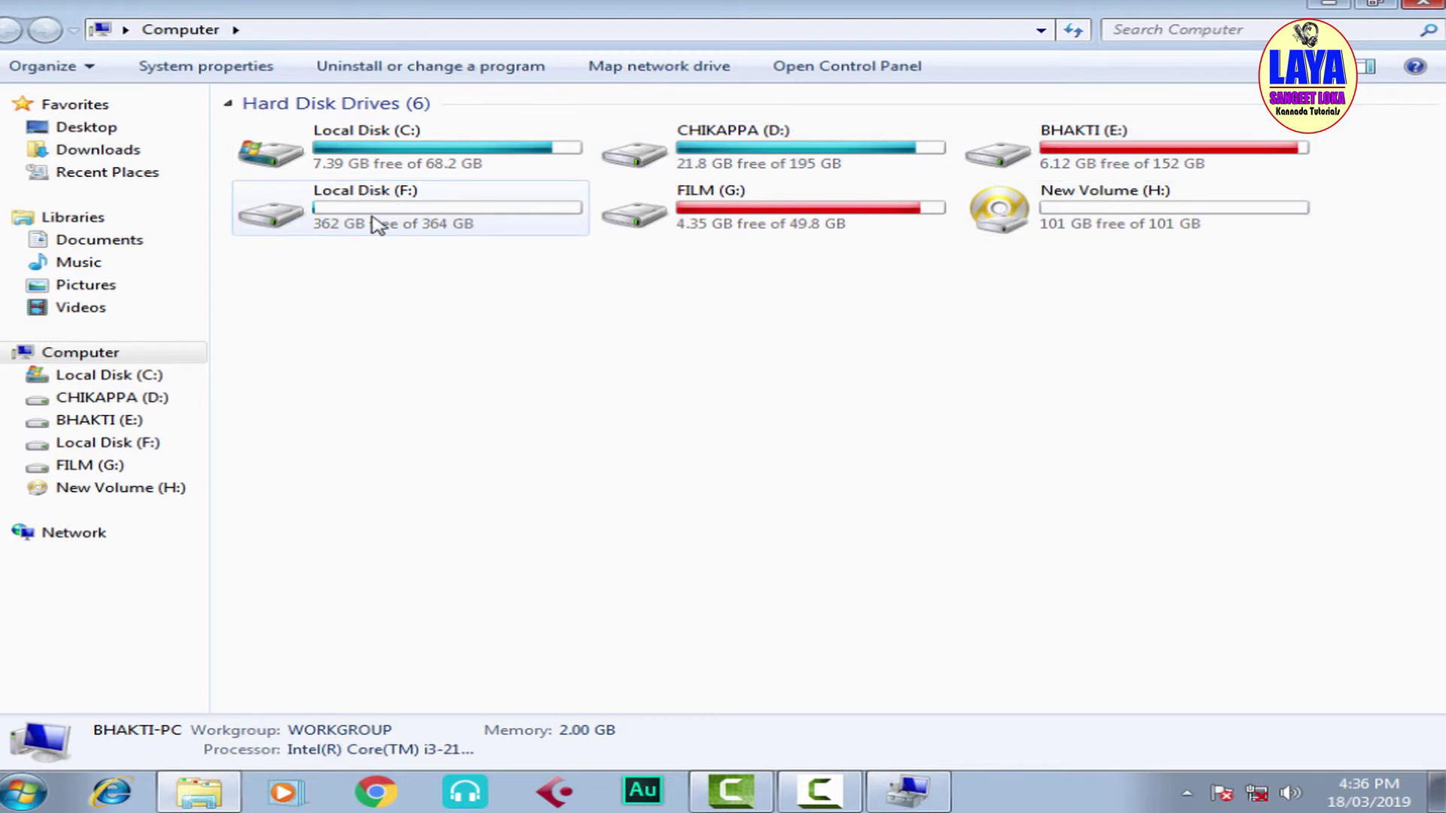
mouse_move(377, 224)
mouse_move(1143, 229)
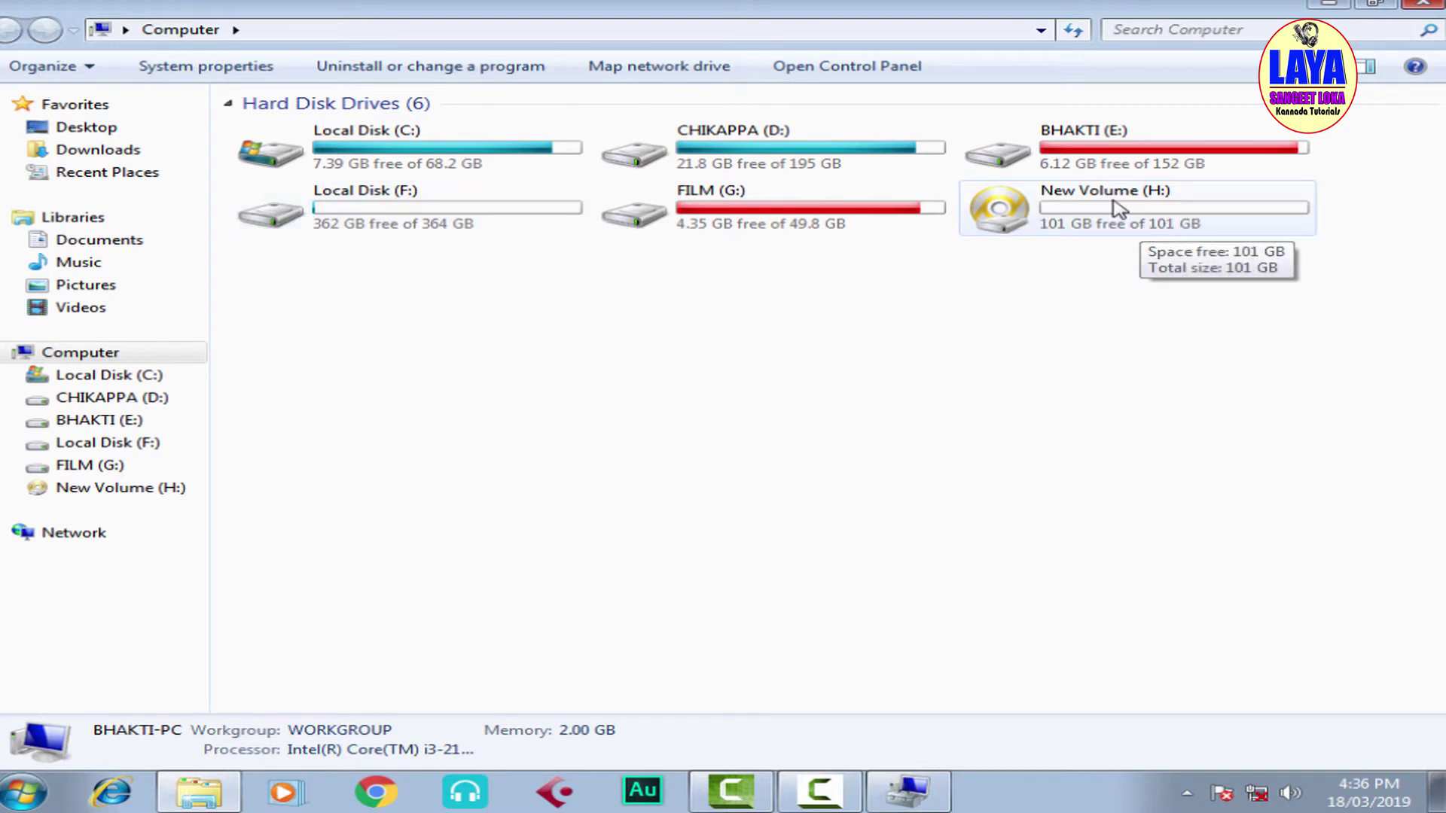